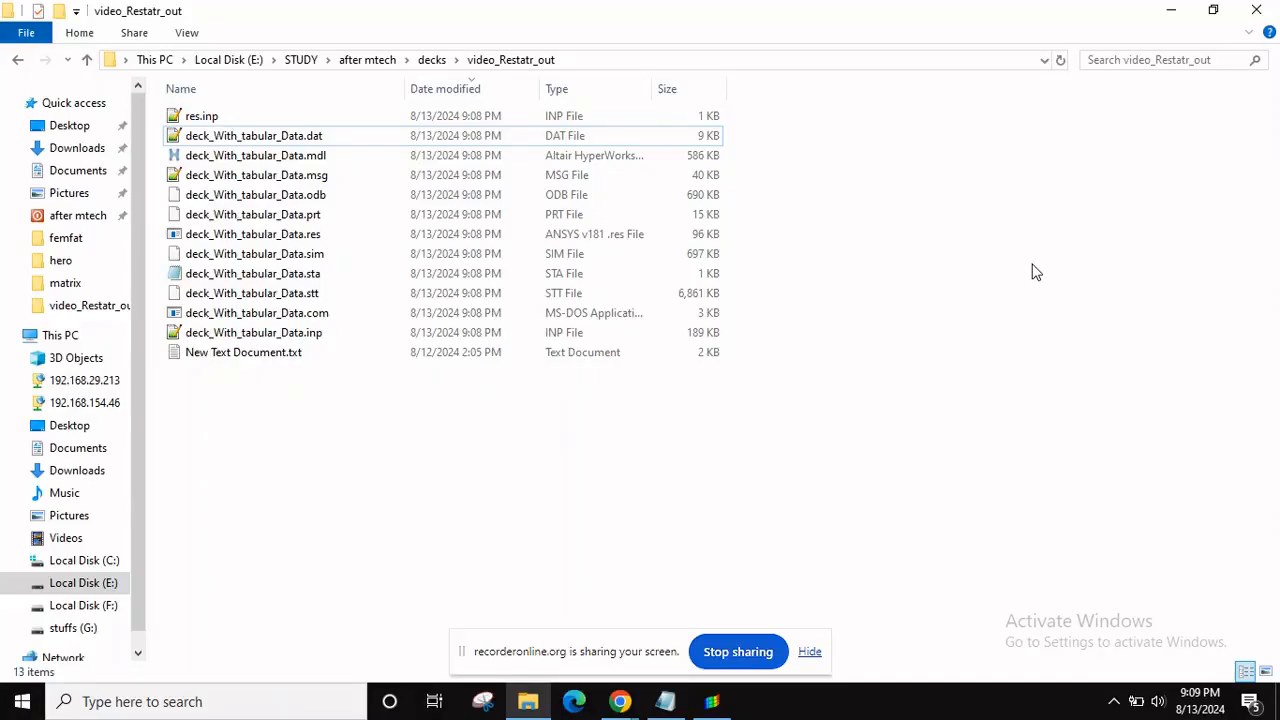
Open deck_With_tabular_Data.inp and examine the output and restart requests at the end of the deck
double_click(670, 334)
click(673, 327)
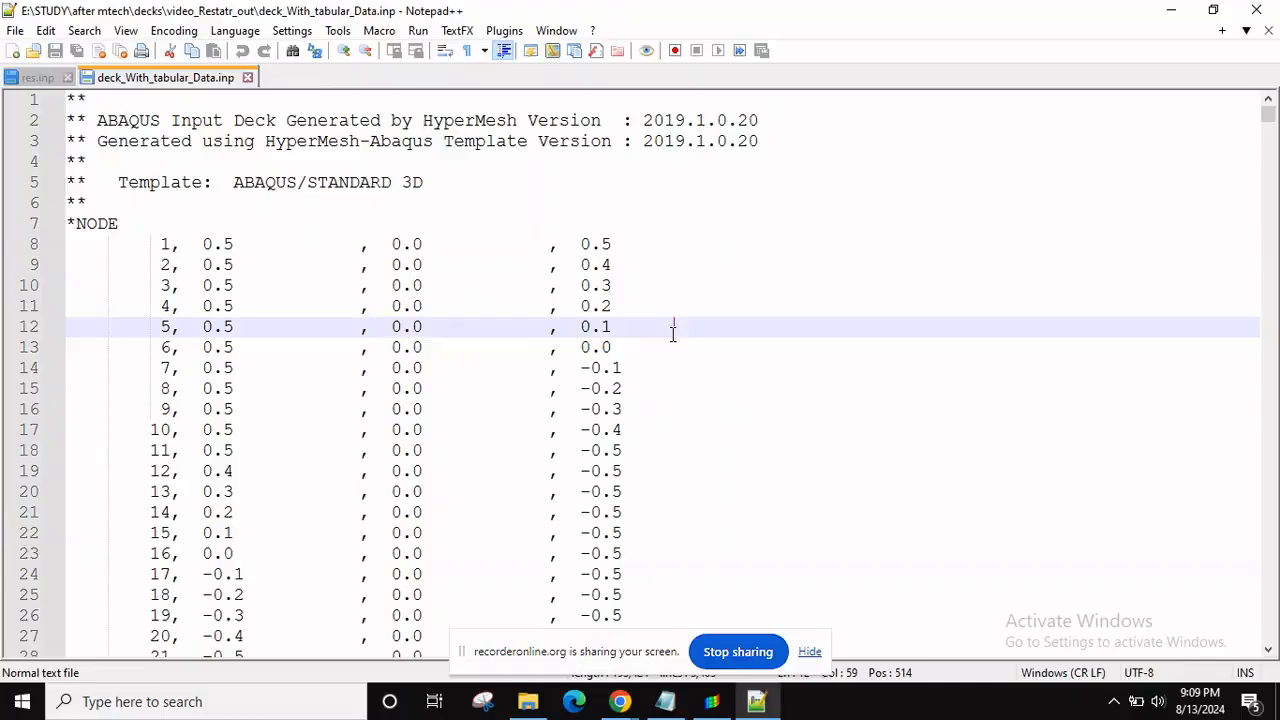
key(ctrl+End)
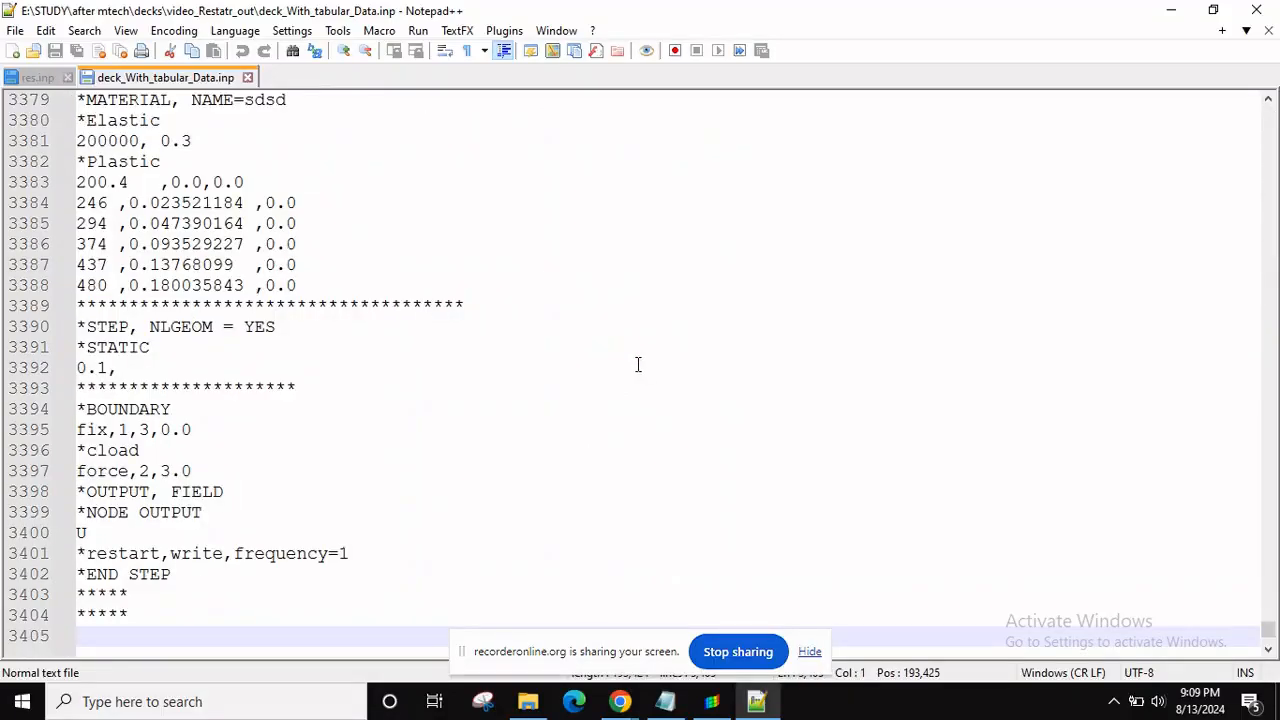
click(218, 535)
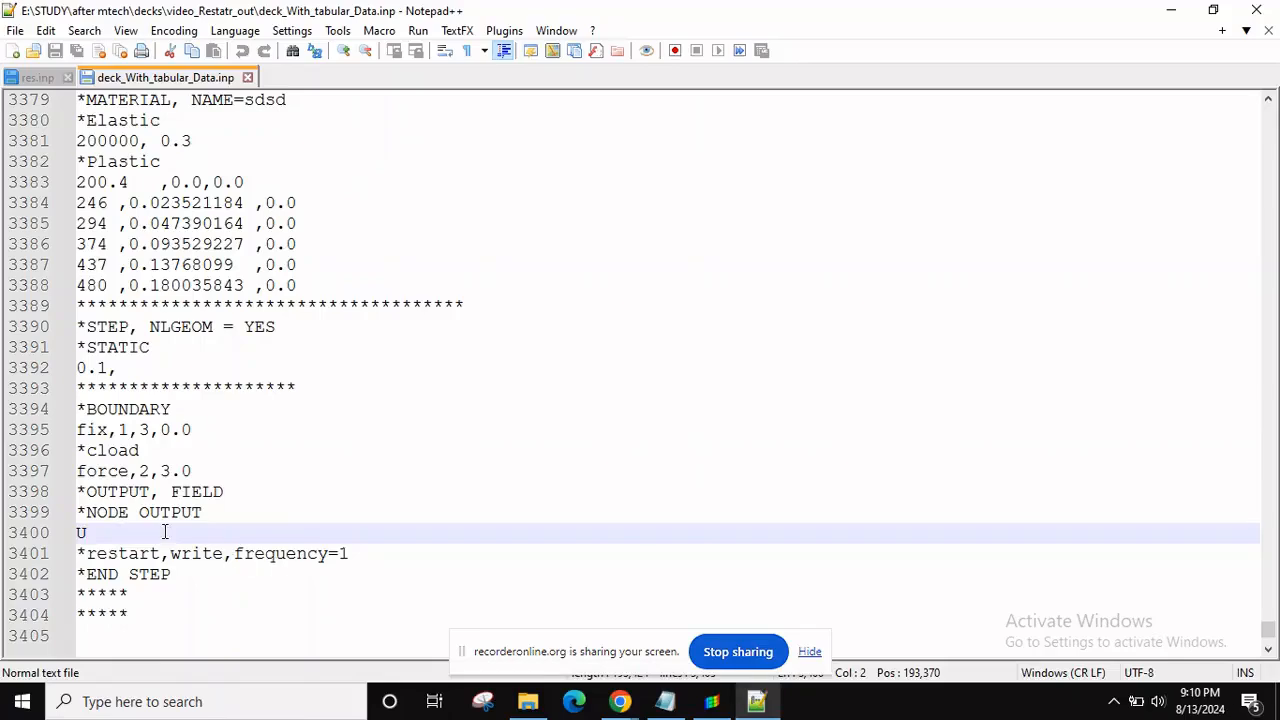
Switch to HyperWorks and check which result types are available for the original run's contour plot
click(711, 701)
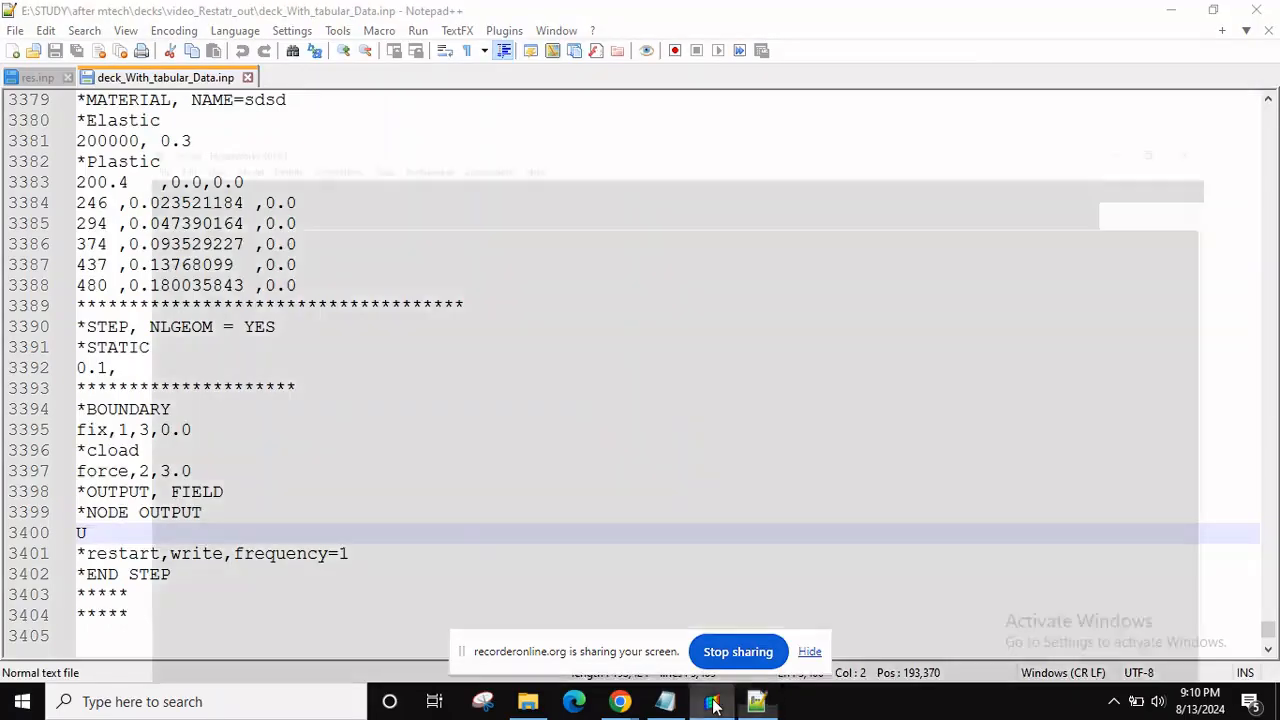
click(611, 306)
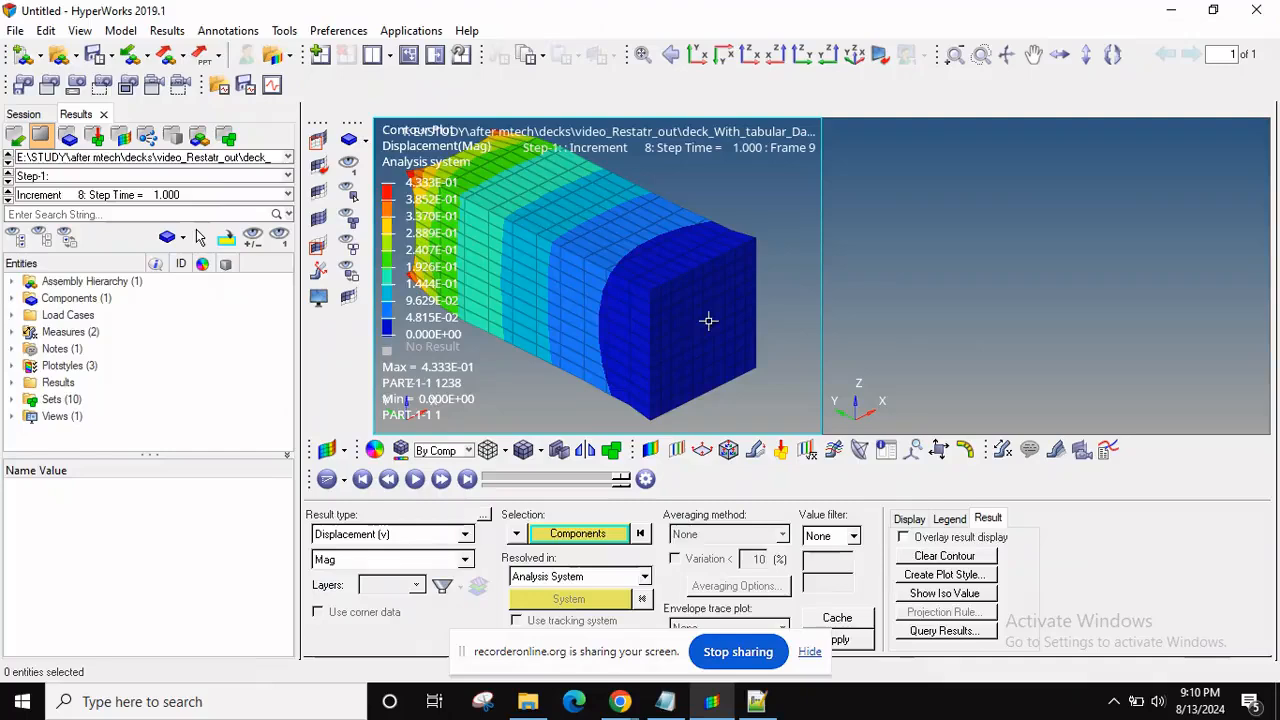
ctrl+right_drag(580, 303, 622, 318)
click(372, 538)
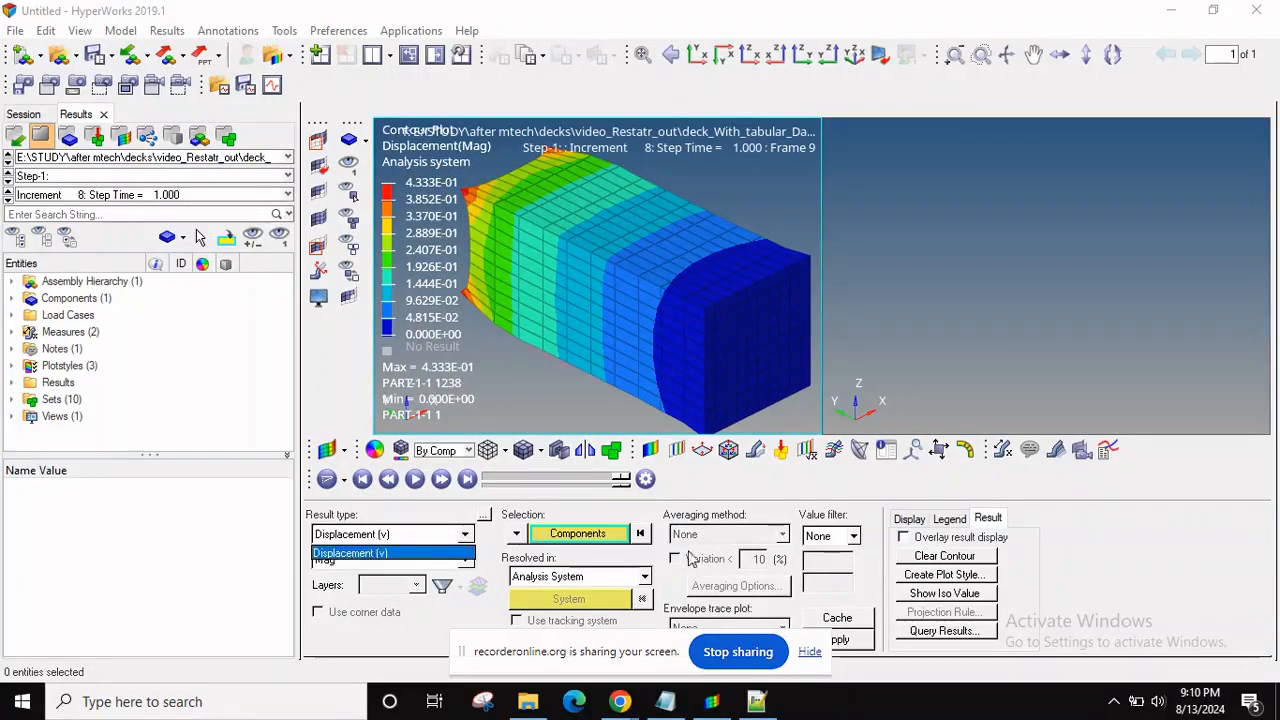
click(810, 652)
click(1171, 10)
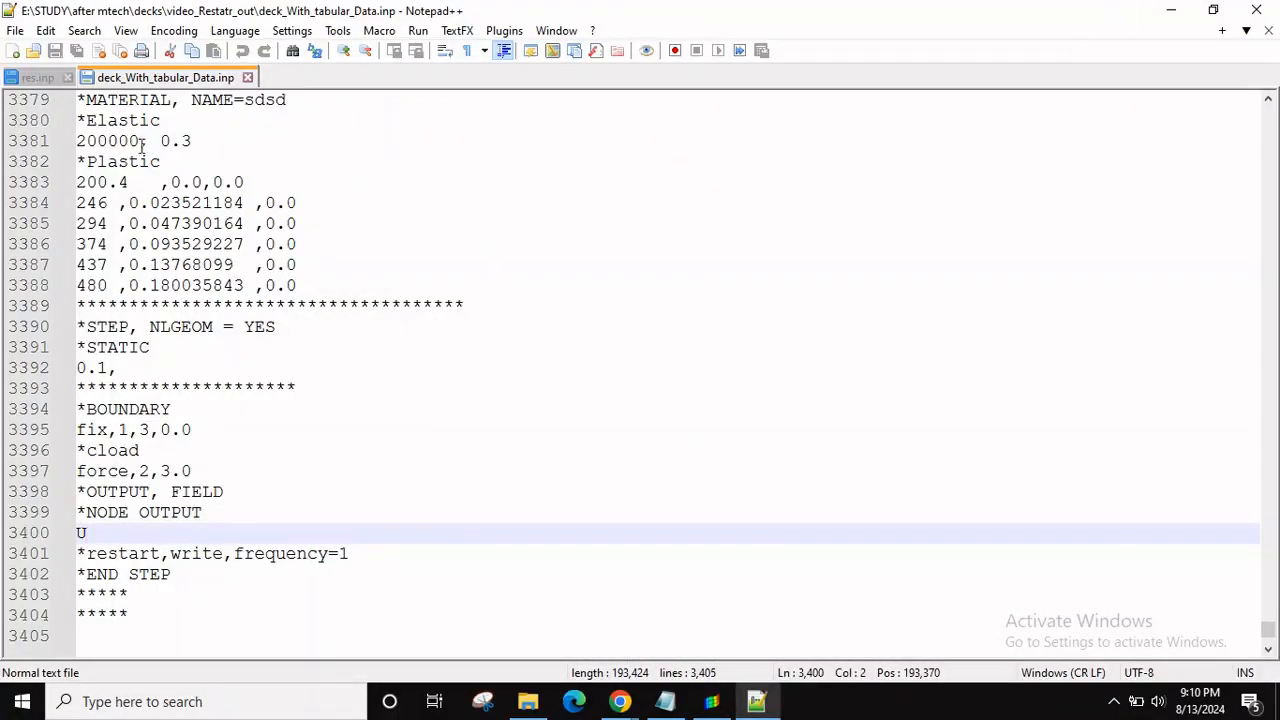
Close deck_With_tabular_Data.inp and examine the restart read line and the field, node and element output requests in res.inp
click(248, 78)
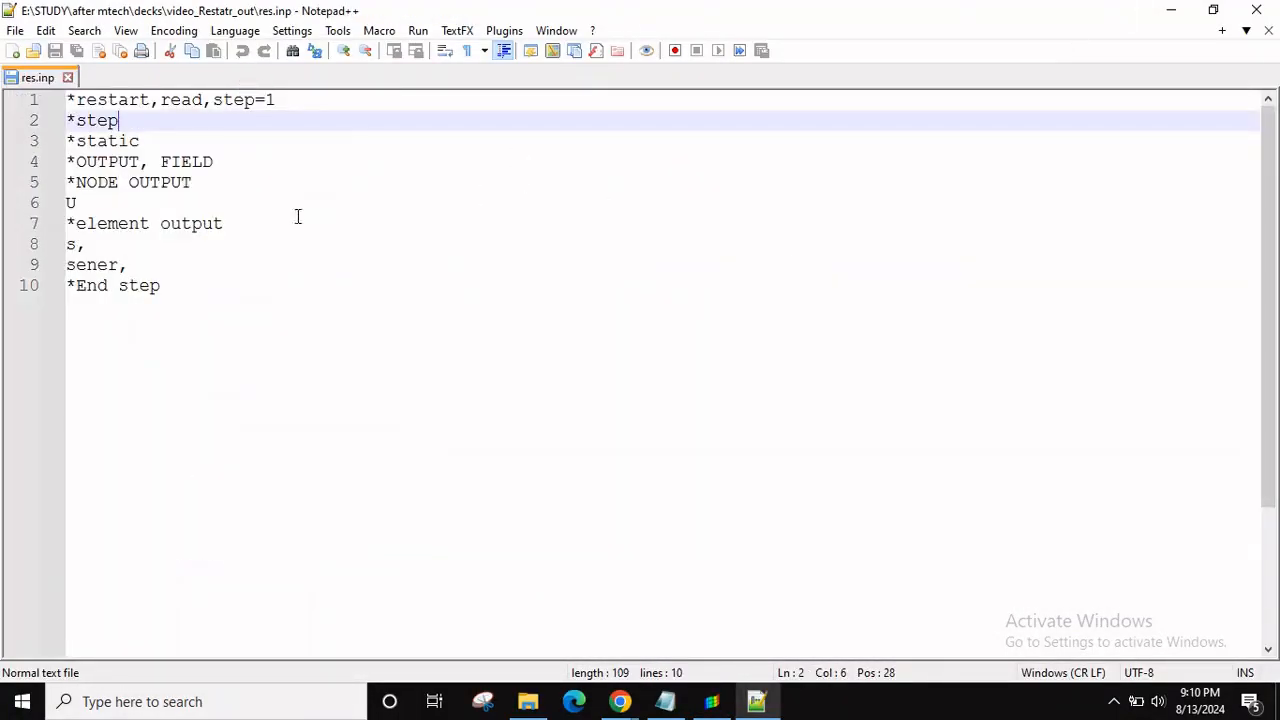
ctrl+scroll(303, 232, up, 2)
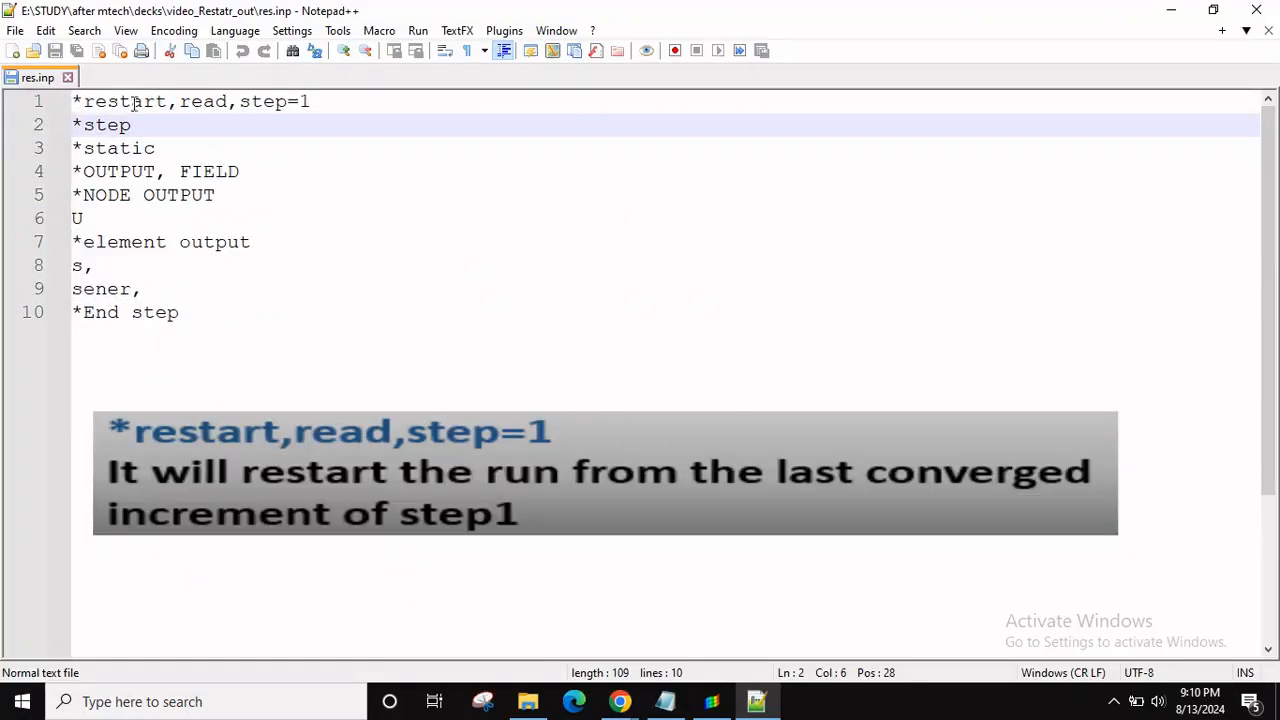
drag(143, 101, 312, 100)
click(160, 128)
drag(154, 174, 251, 297)
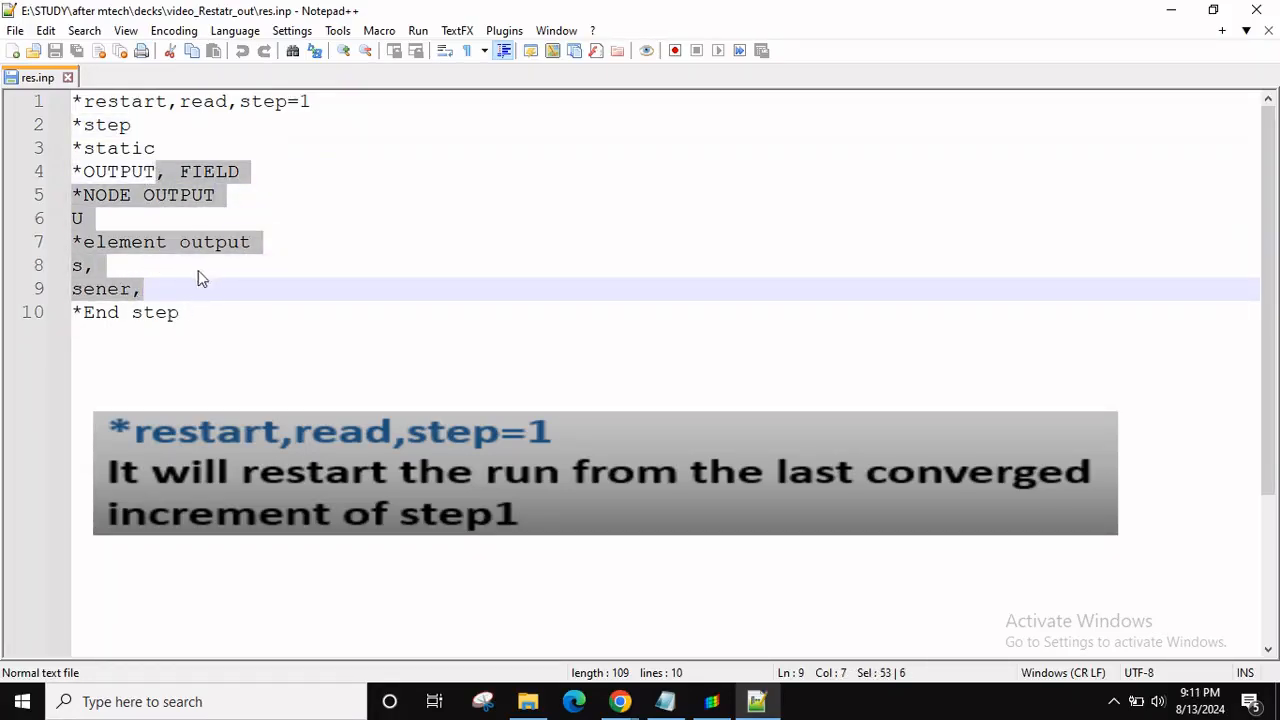
click(1256, 10)
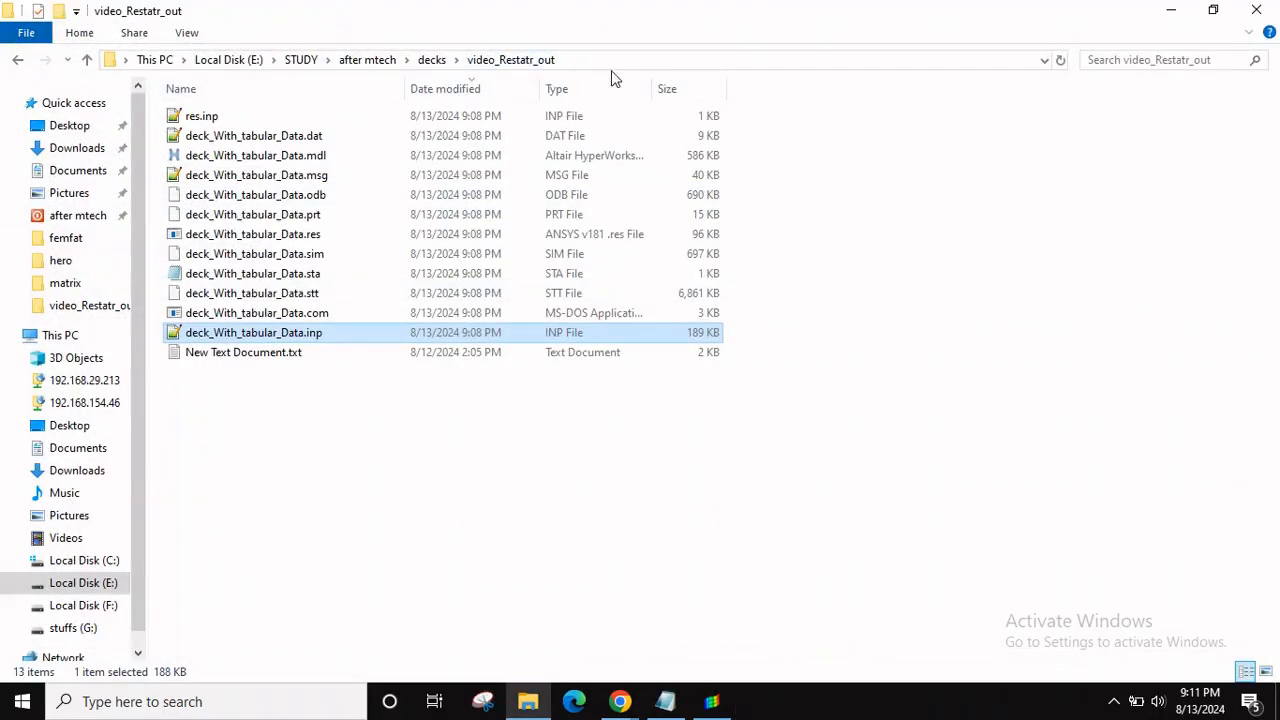
Open a command prompt in the video_Restatr_out folder and move its window to uncover the file list
click(614, 61)
text(cmd)
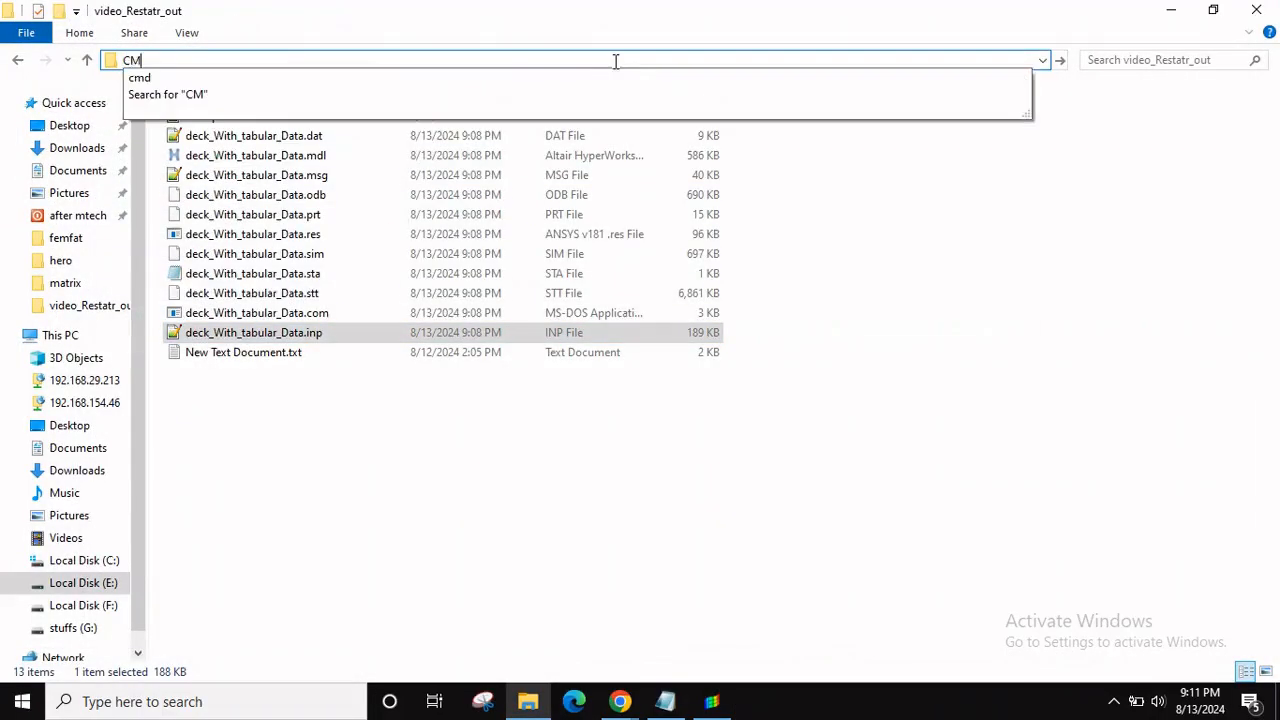
key(Return)
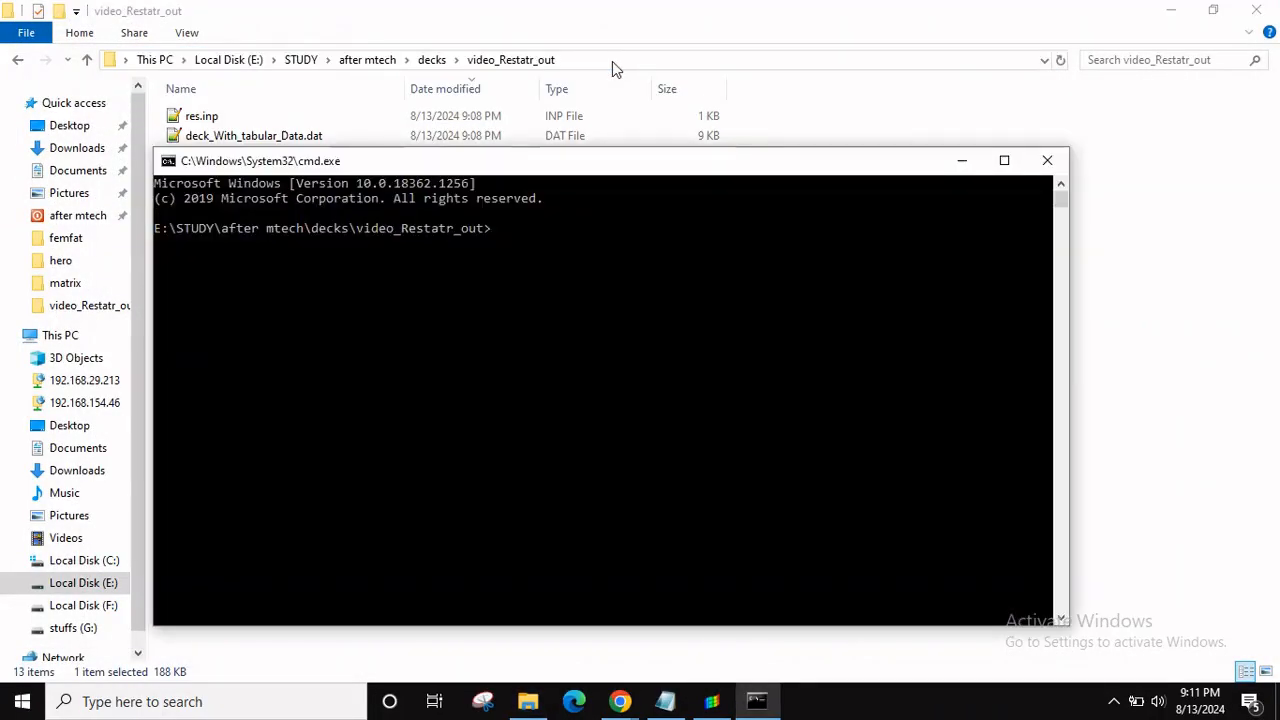
drag(584, 166, 728, 193)
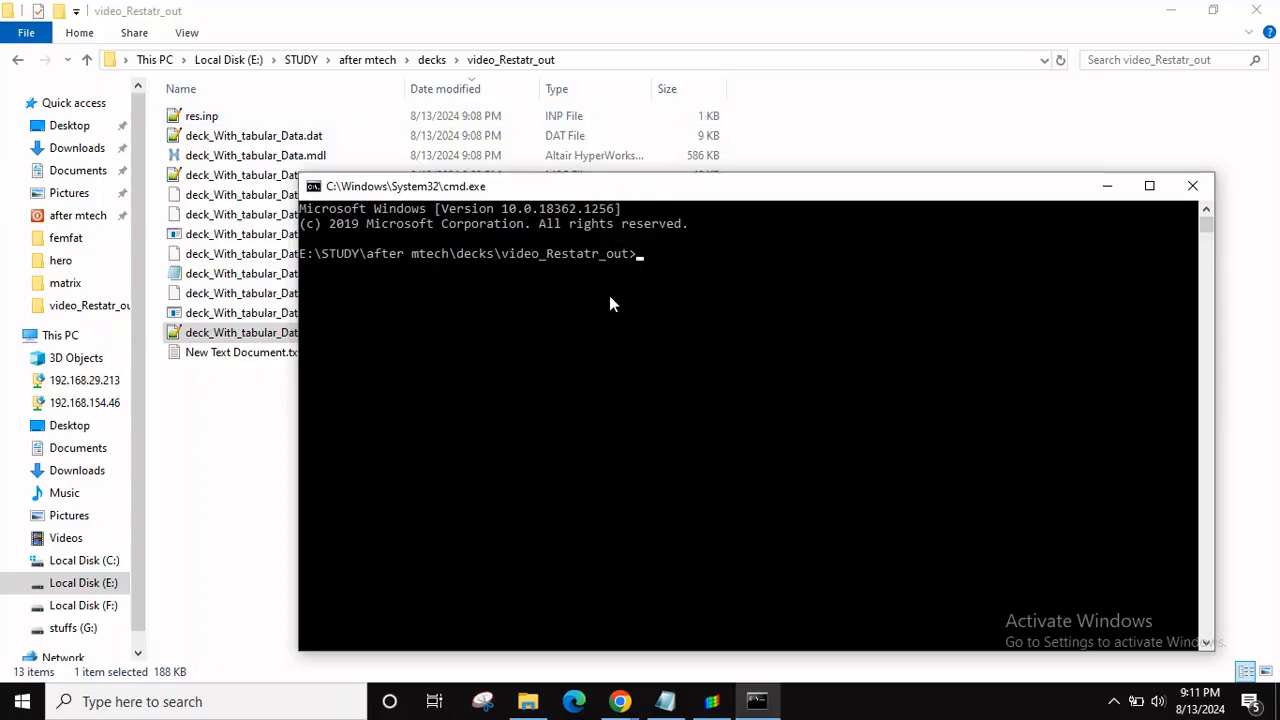
Run the restart data check with the command ABAQUS OLDJOB=deck_With_tabular_Data J=RES DATACHECK INT
text(ABAQ)
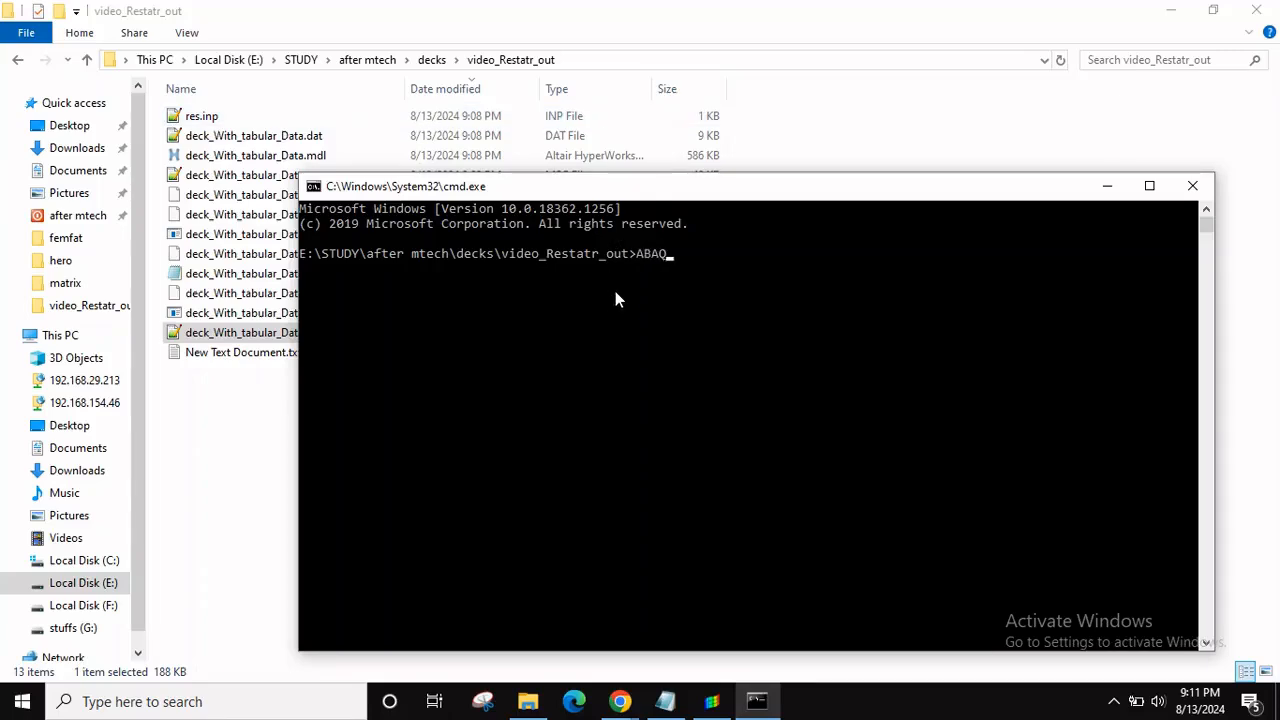
text(US OLDJOB)
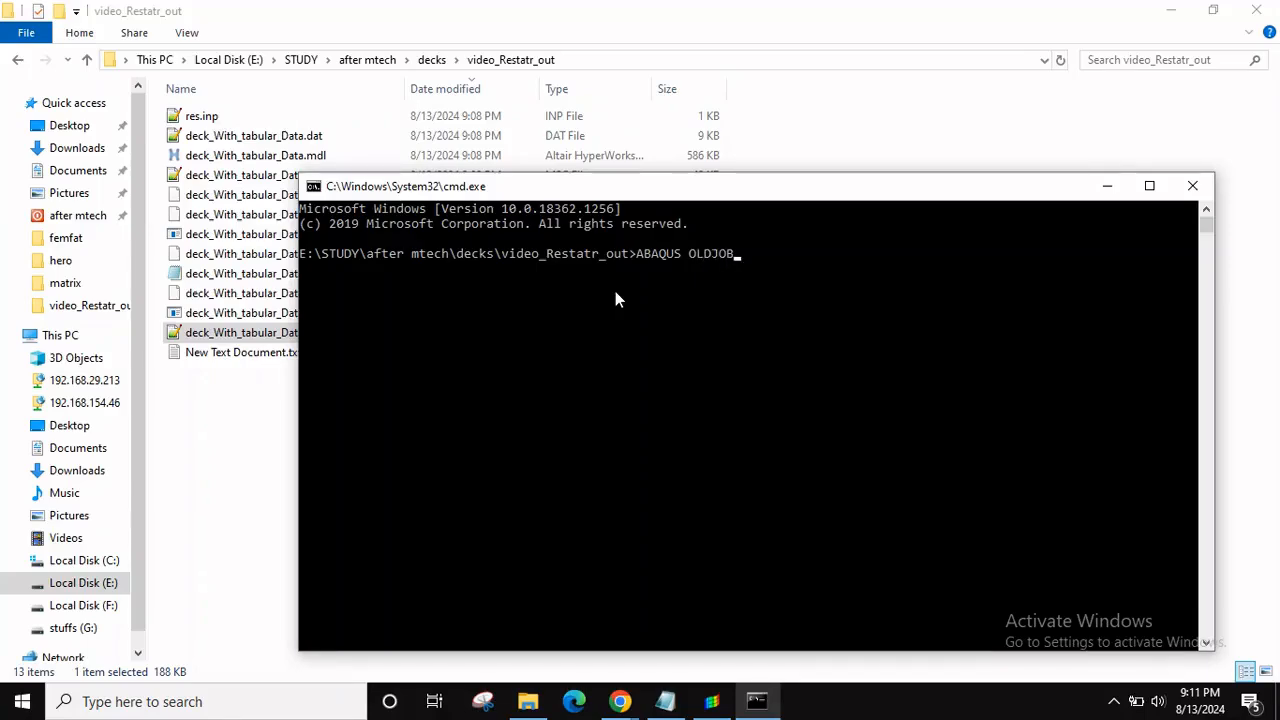
text(=)
key(Tab)
key(BackSpace)
key(BackSpace)
key(BackSpace)
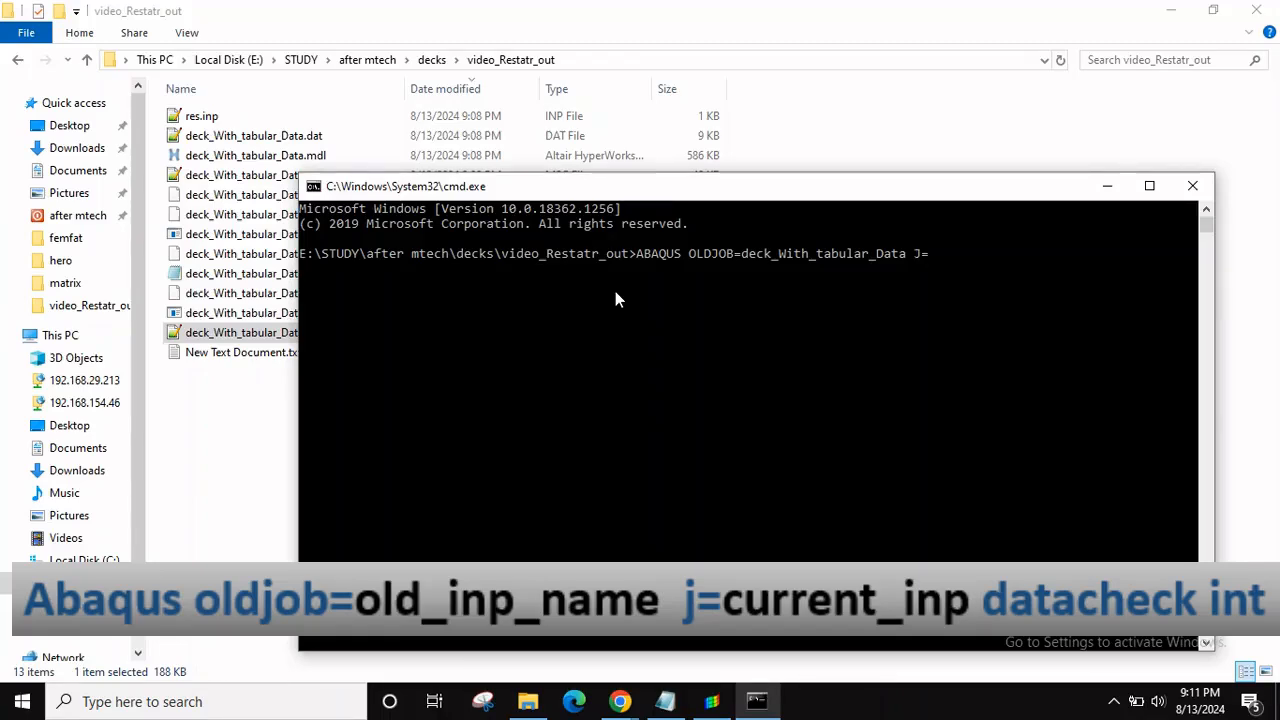
key(Tab)
key(BackSpace)
key(BackSpace)
key(BackSpace)
key(BackSpace)
key(BackSpace)
key(BackSpace)
key(BackSpace)
key(BackSpace)
key(BackSpace)
key(BackSpace)
key(BackSpace)
key(BackSpace)
key(BackSpace)
key(BackSpace)
key(BackSpace)
key(BackSpace)
key(BackSpace)
key(BackSpace)
key(BackSpace)
key(BackSpace)
key(BackSpace)
text(RES DATACHECK IN)
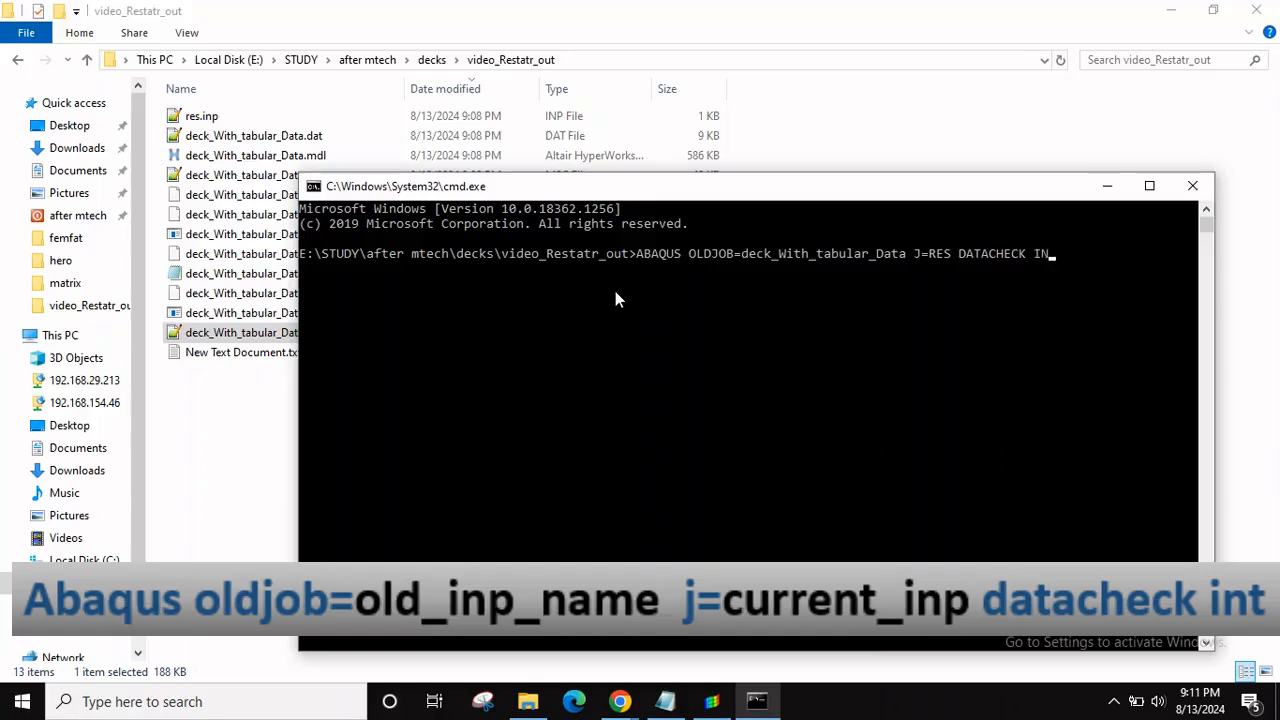
text(T)
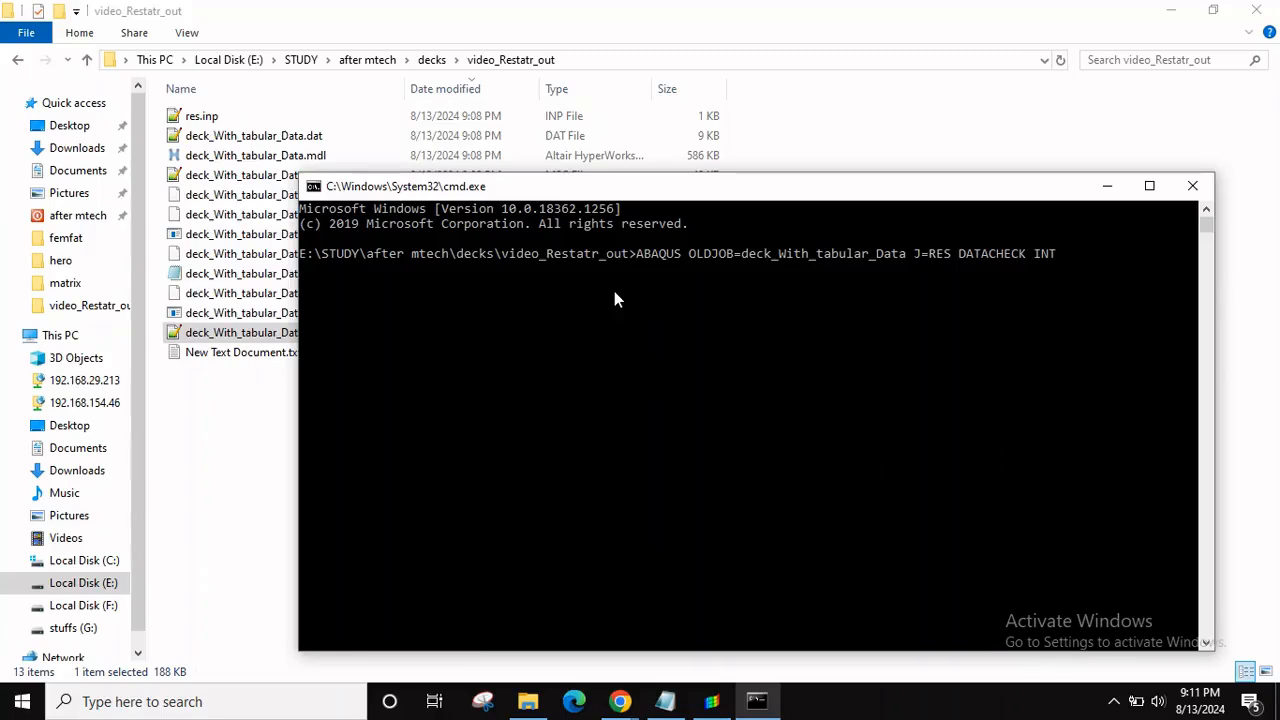
key(Return)
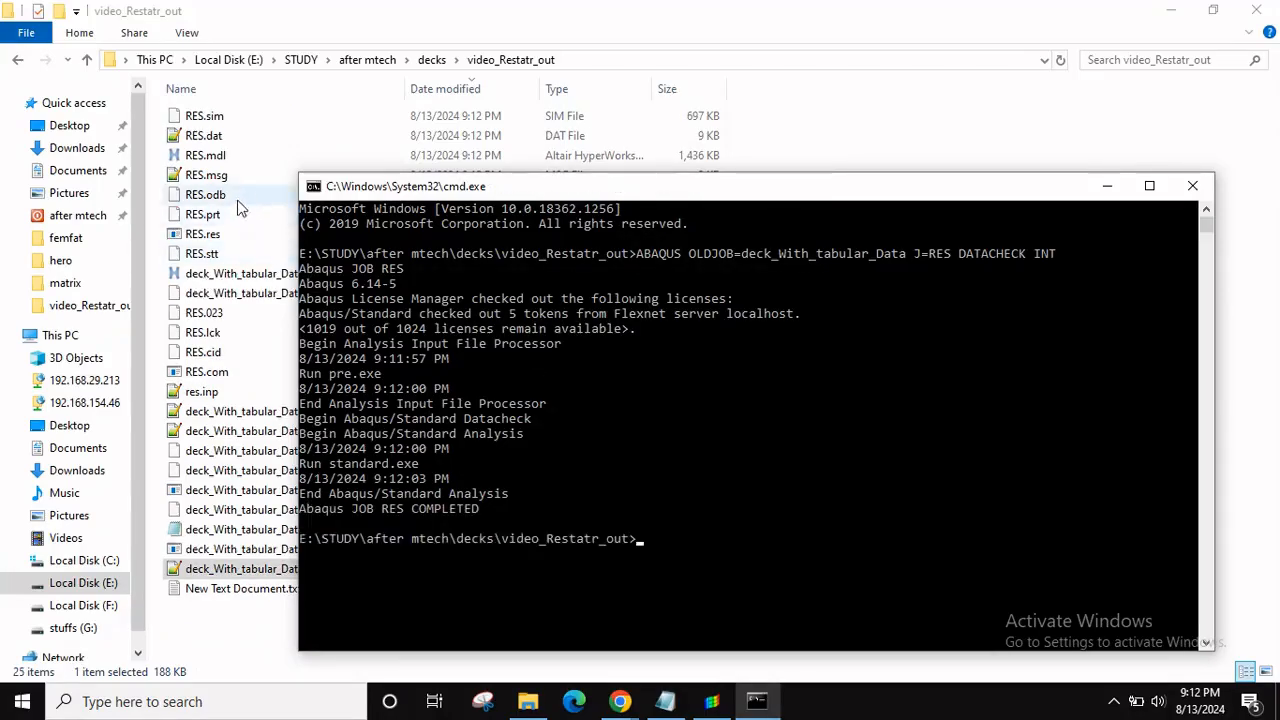
Open RES.dat, examine which step increments were read from the restart file and the restart note, and close it
double_click(182, 137)
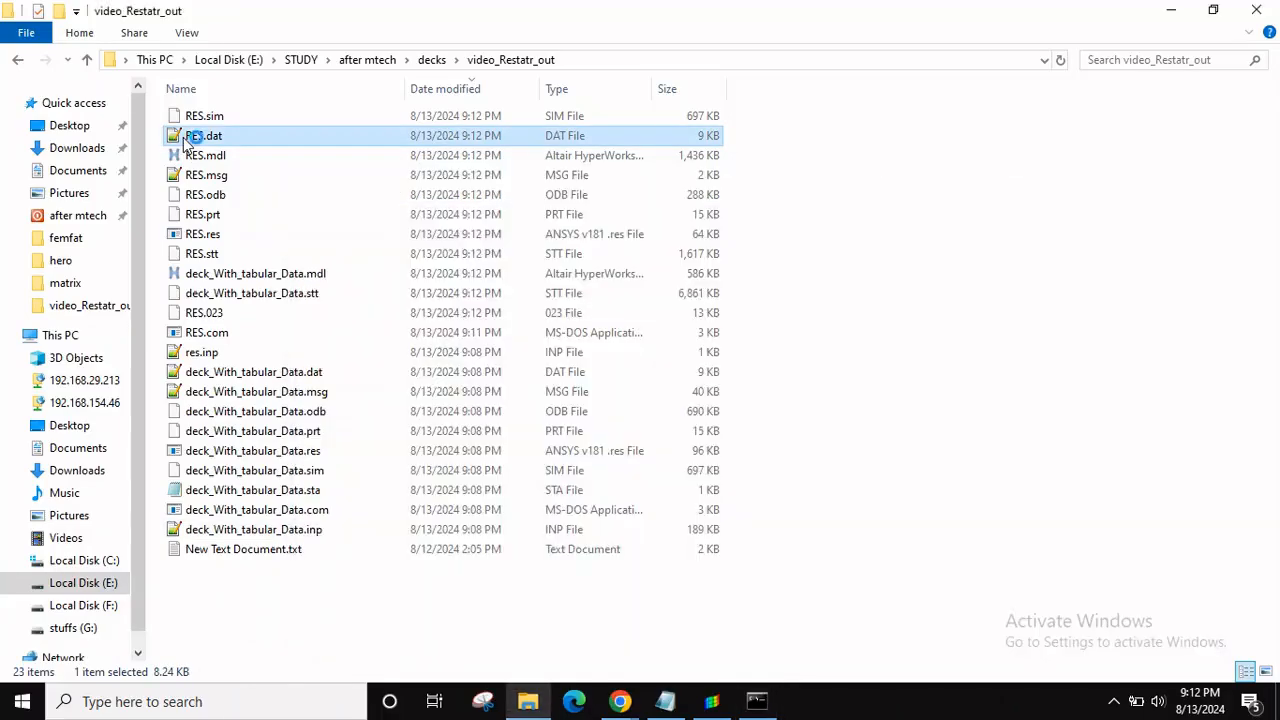
scroll(361, 260, down, 20)
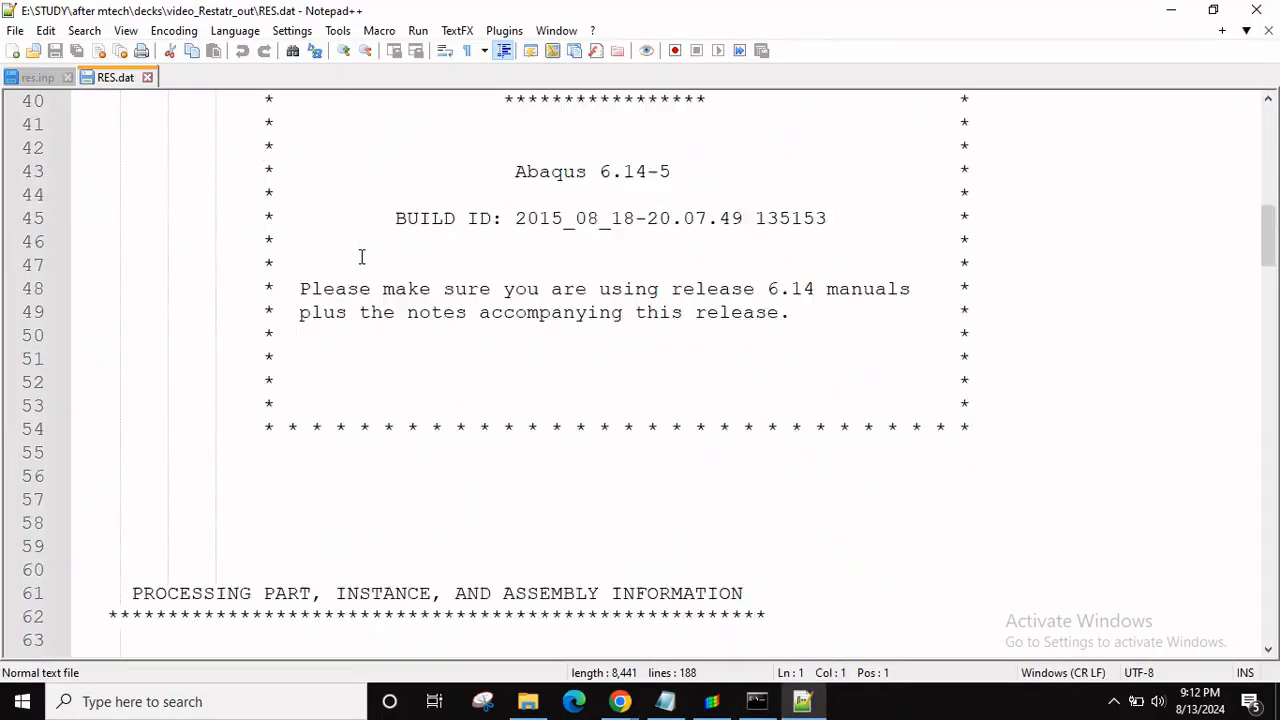
scroll(397, 277, down, 5)
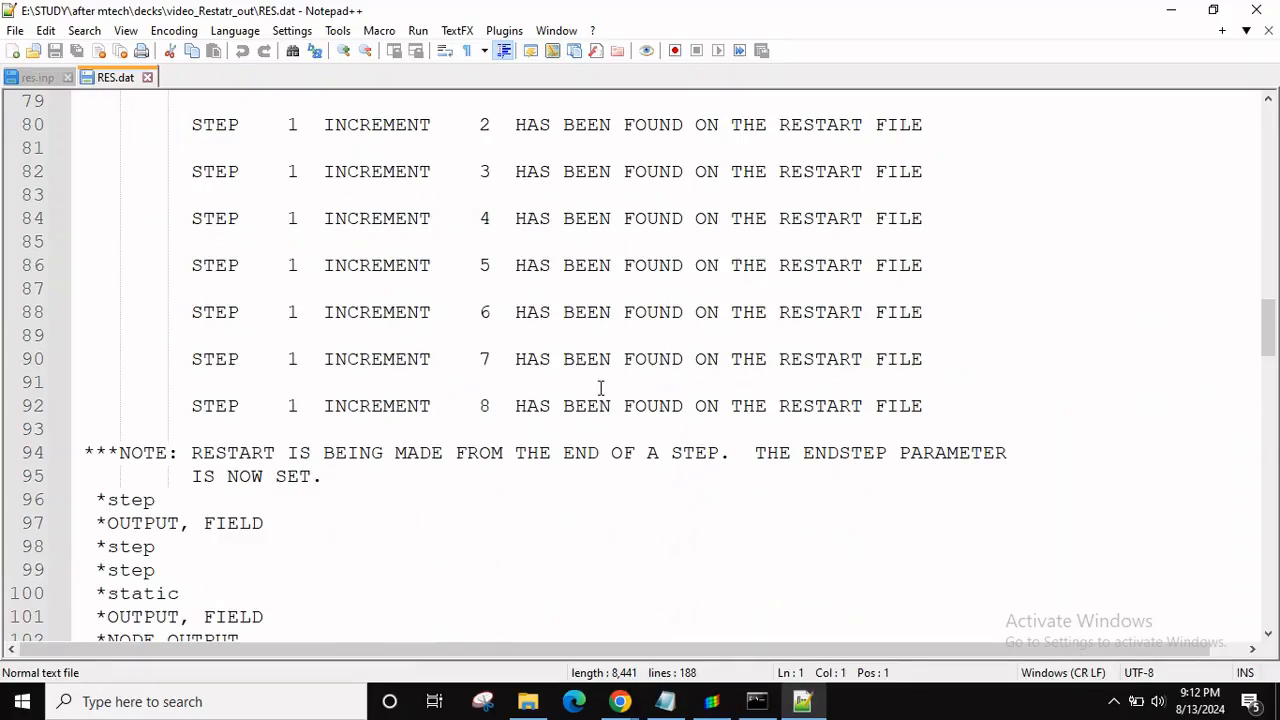
drag(572, 404, 831, 466)
click(737, 482)
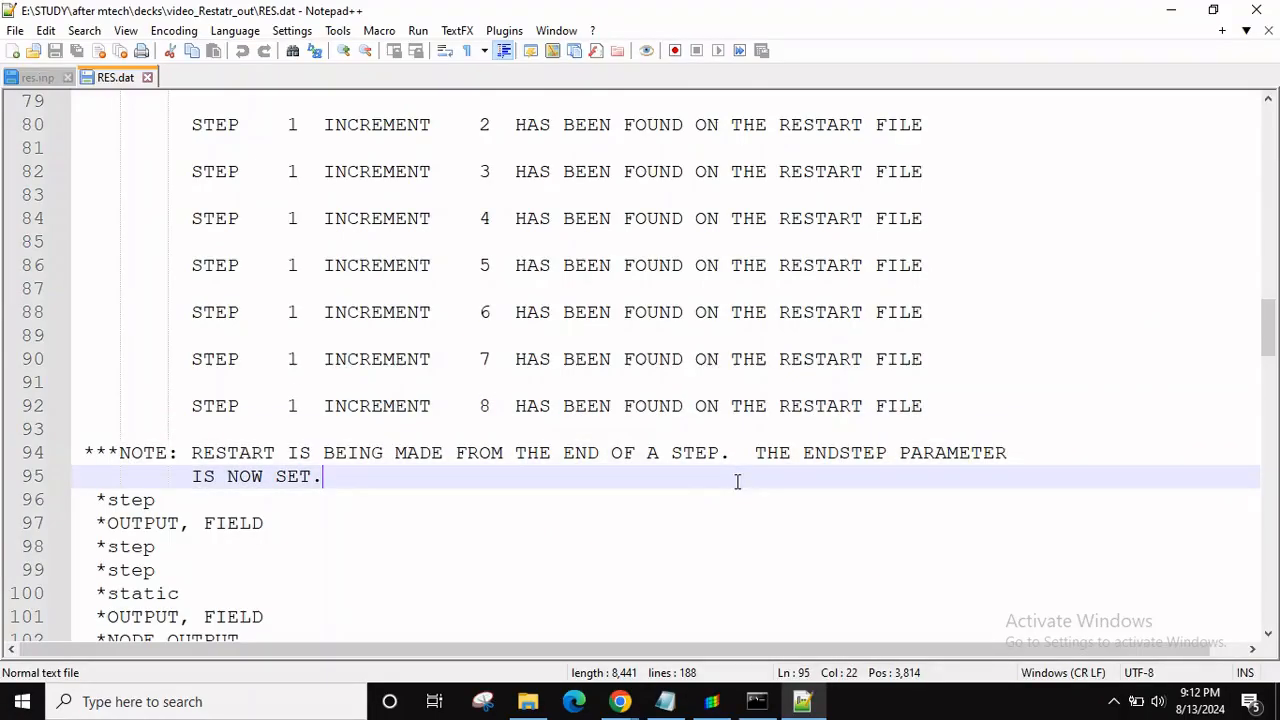
scroll(450, 511, down, 1)
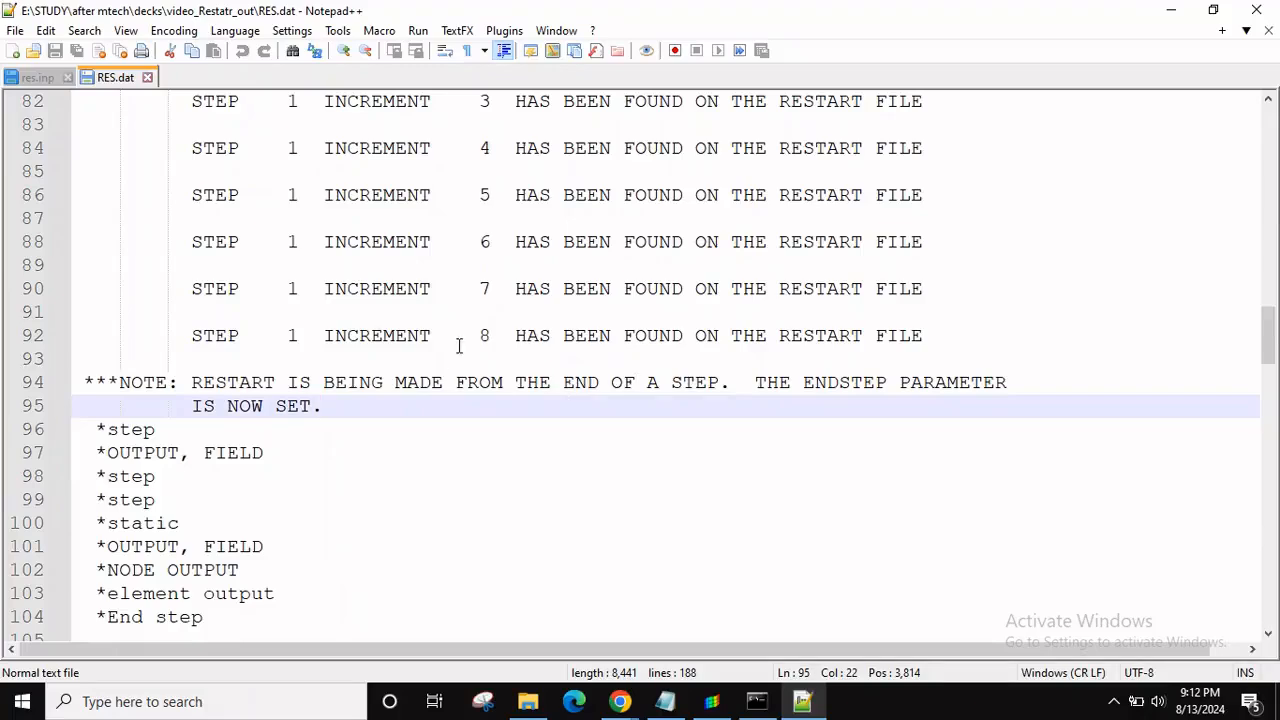
scroll(709, 343, up, 2)
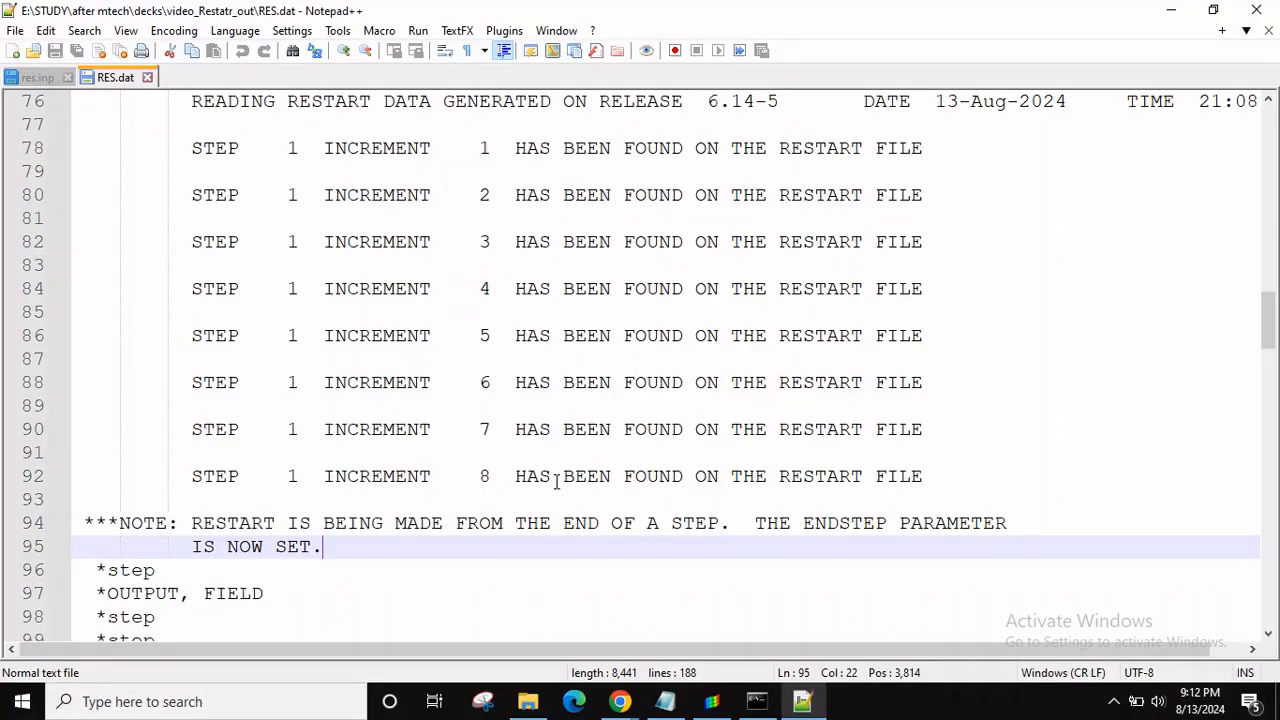
drag(348, 476, 575, 486)
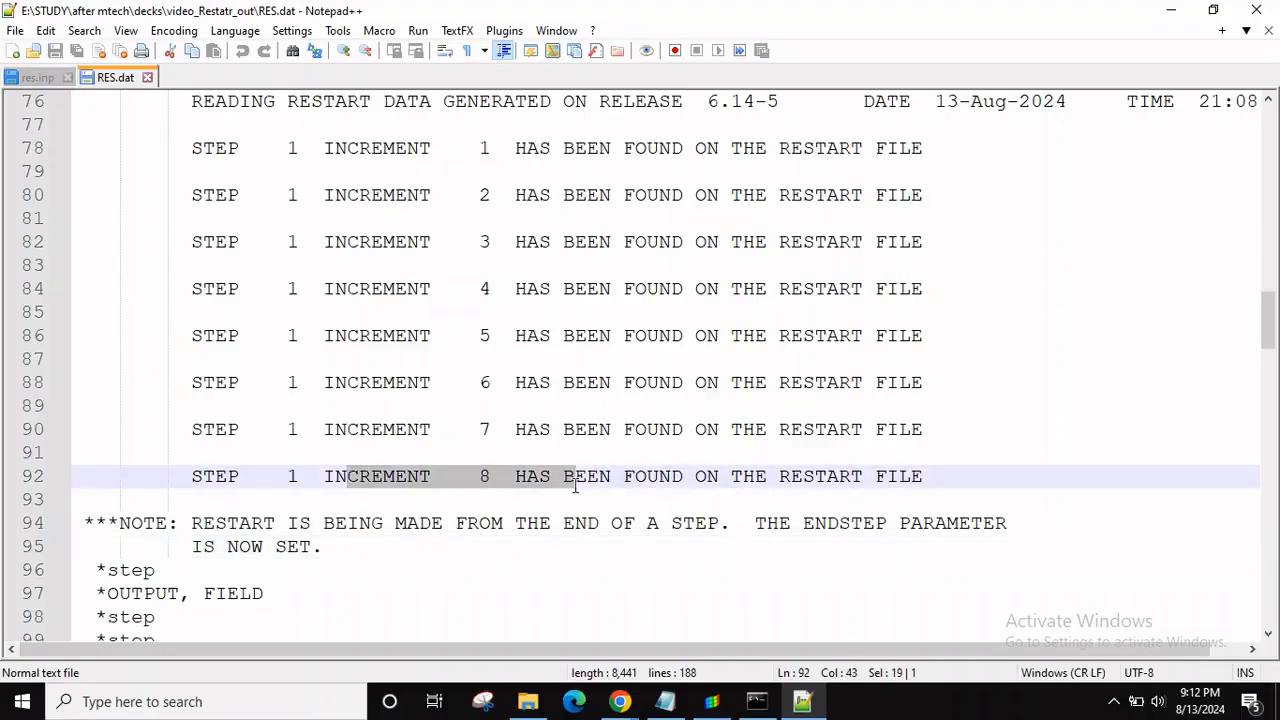
click(576, 521)
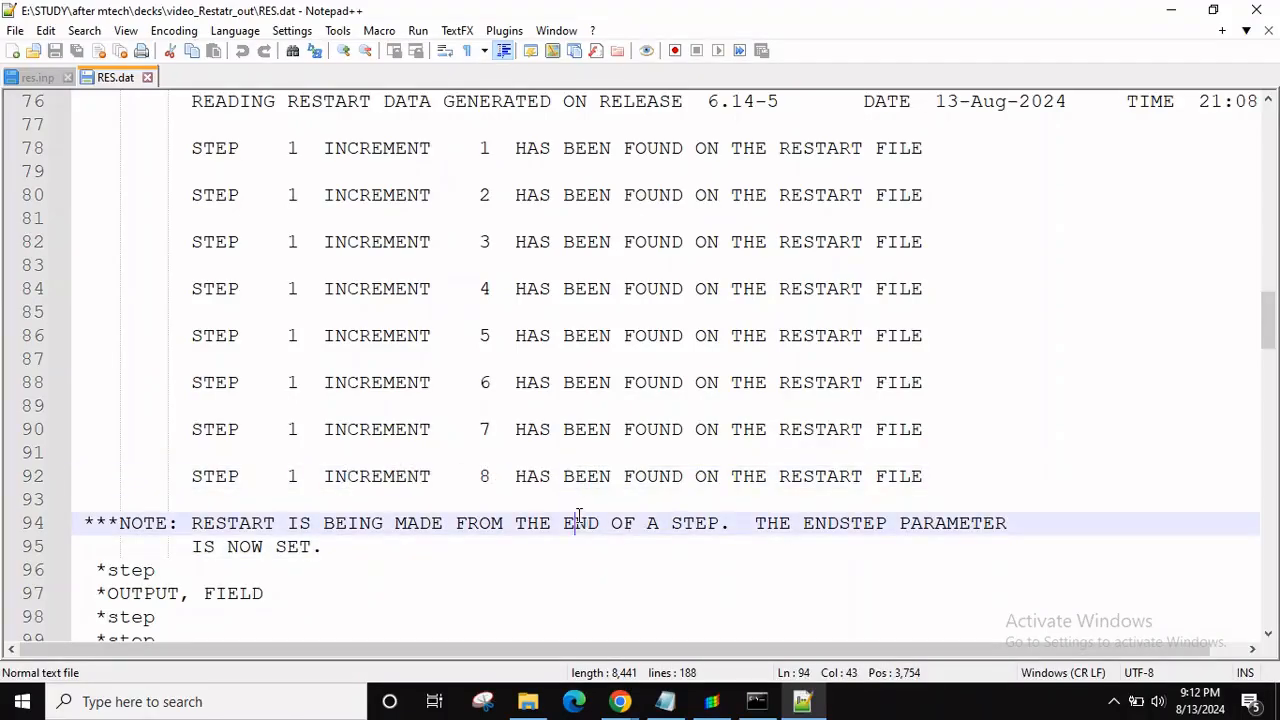
click(1270, 9)
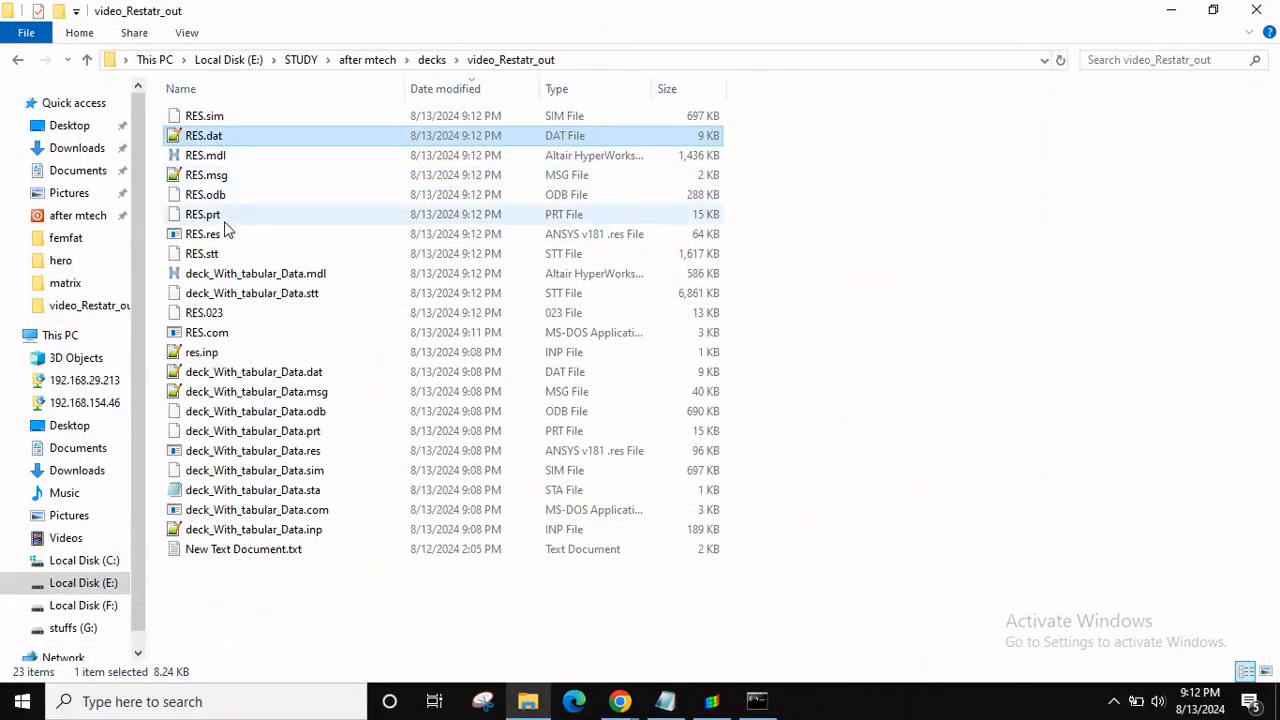
Switch to HyperWorks, load RES.odb as model and results in the empty second window, and show its mesh lines
click(228, 195)
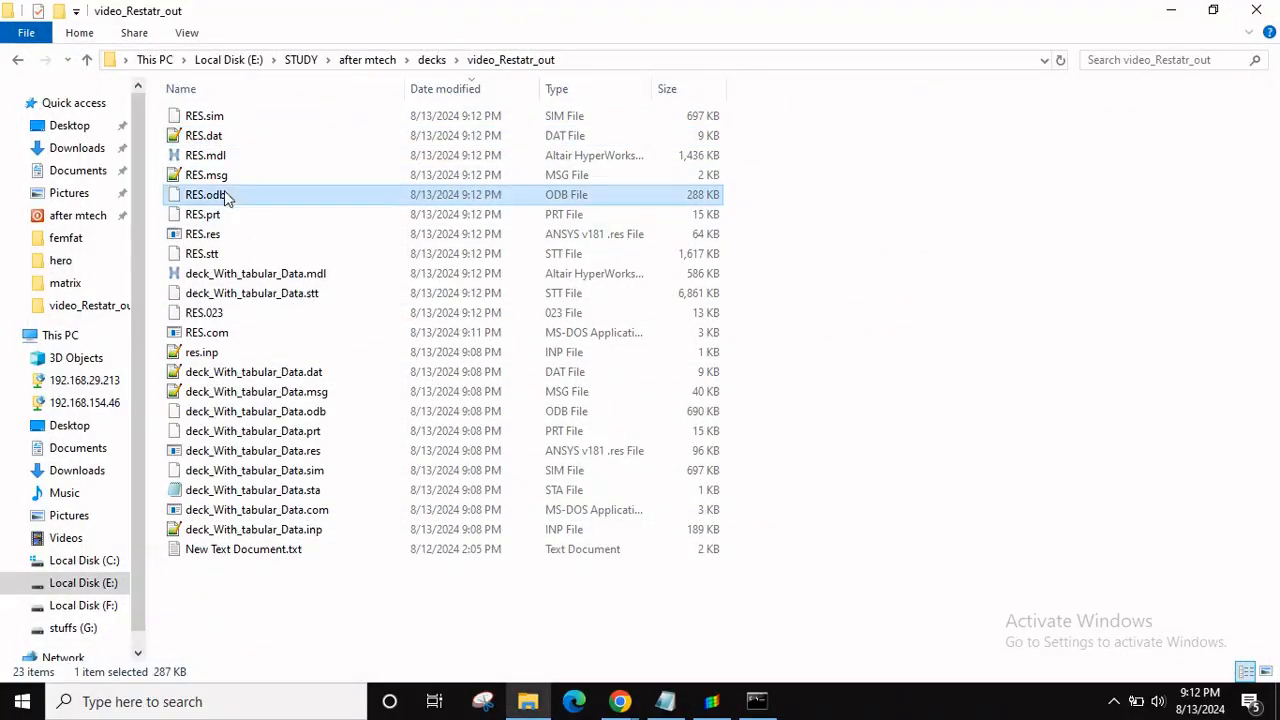
click(711, 701)
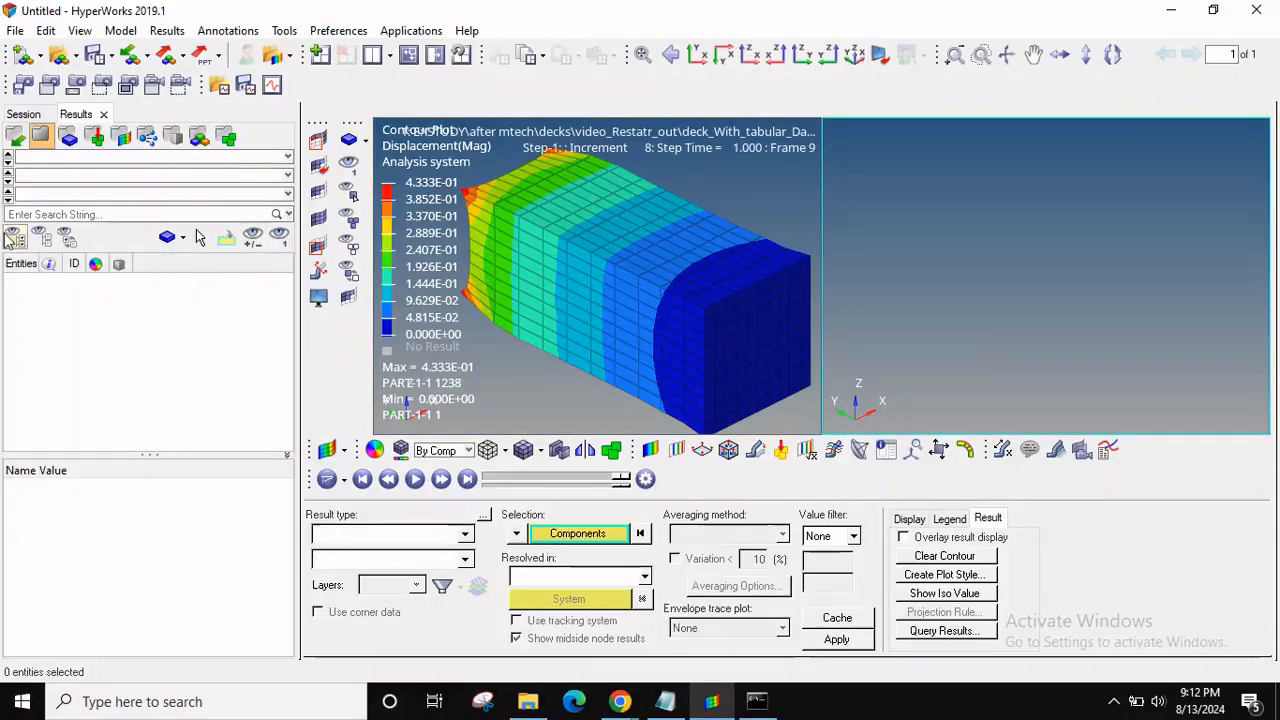
click(58, 54)
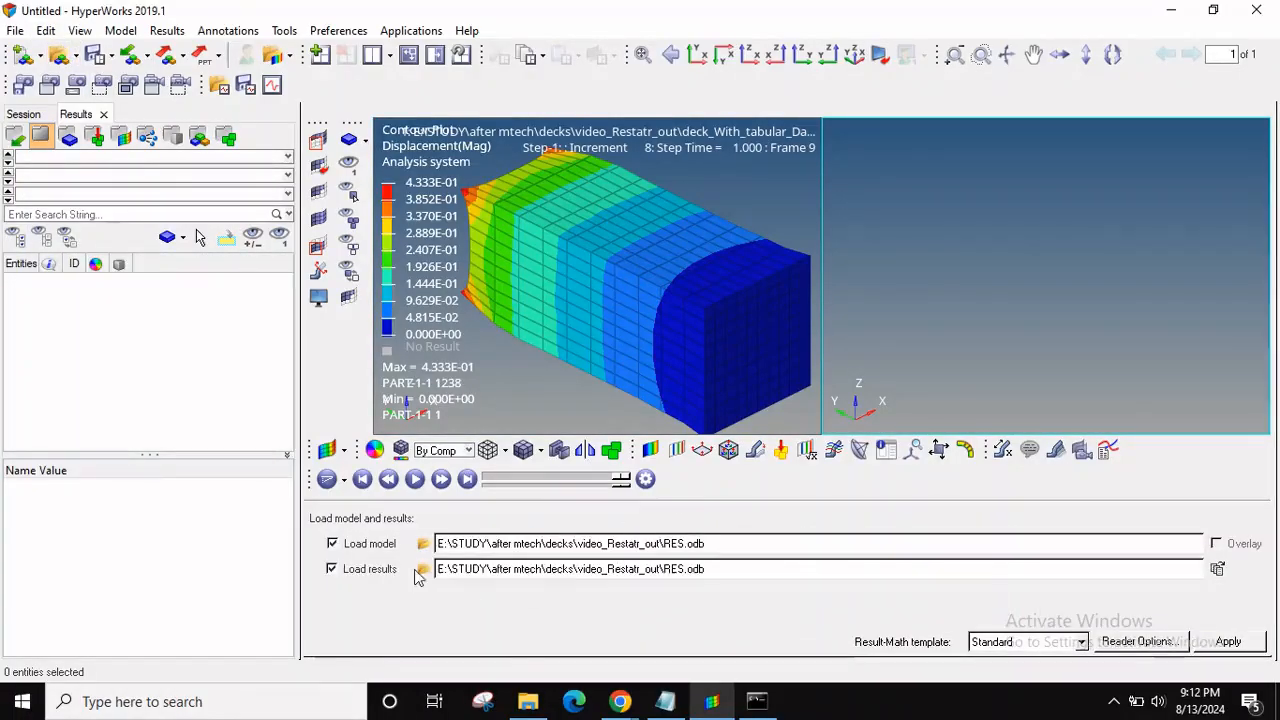
click(423, 543)
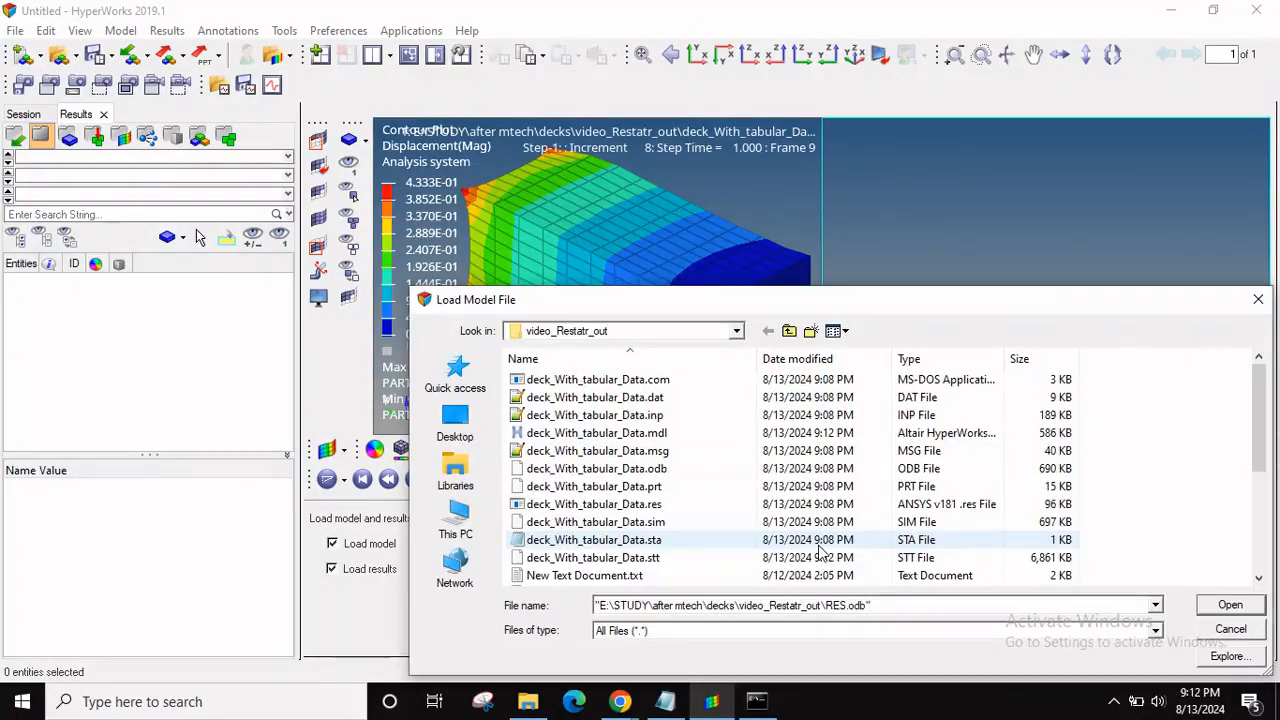
click(1230, 605)
click(1250, 642)
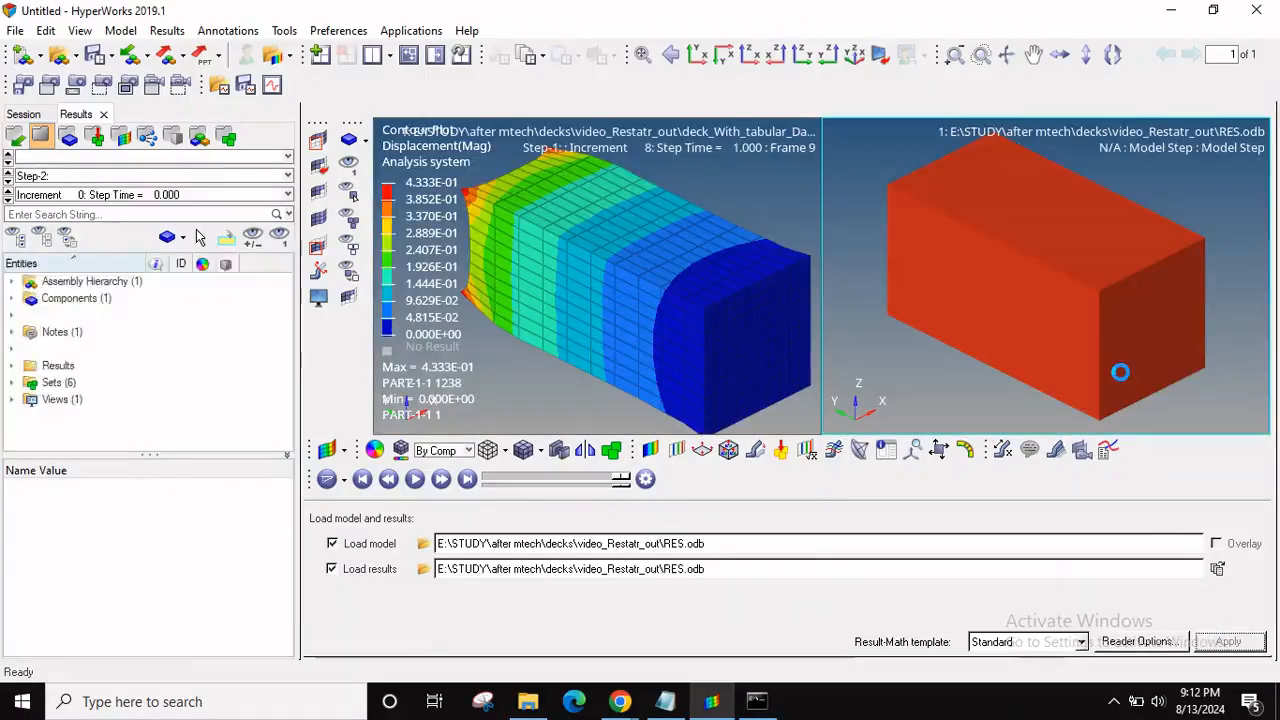
click(548, 455)
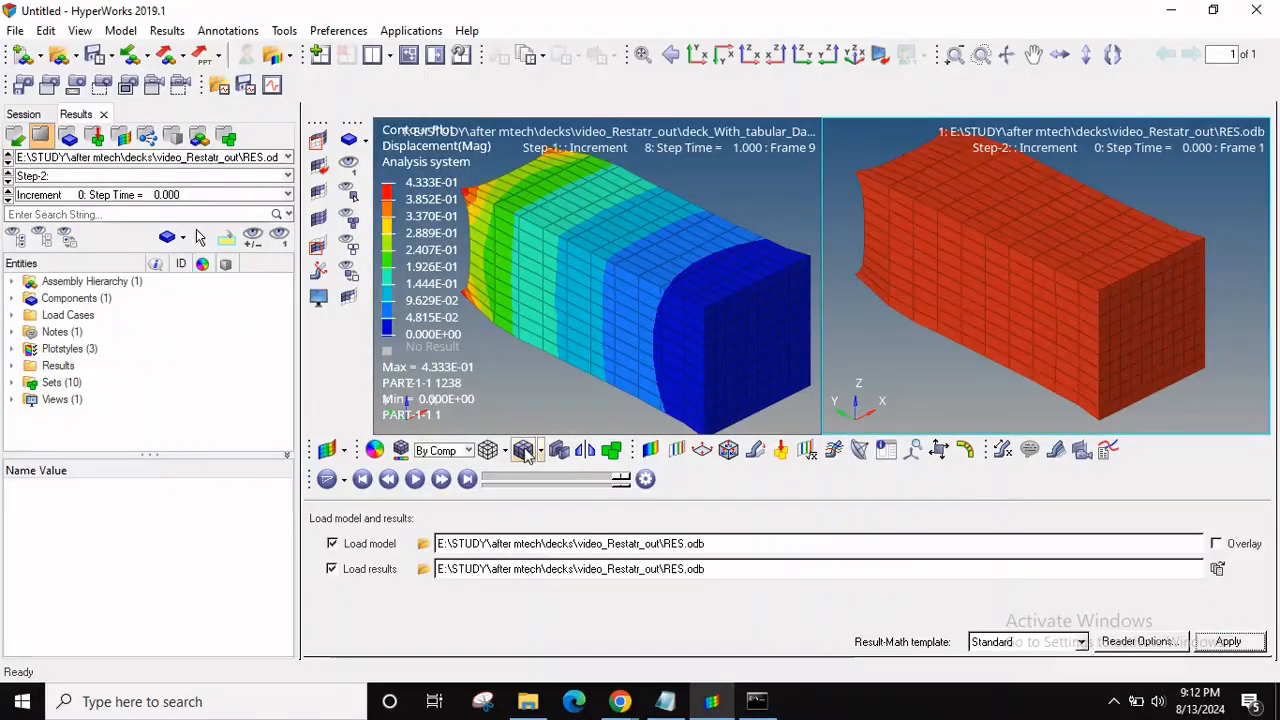
Plot a Displacement (v) Mag contour on all components of the RES.odb model and fit it in its window
click(650, 450)
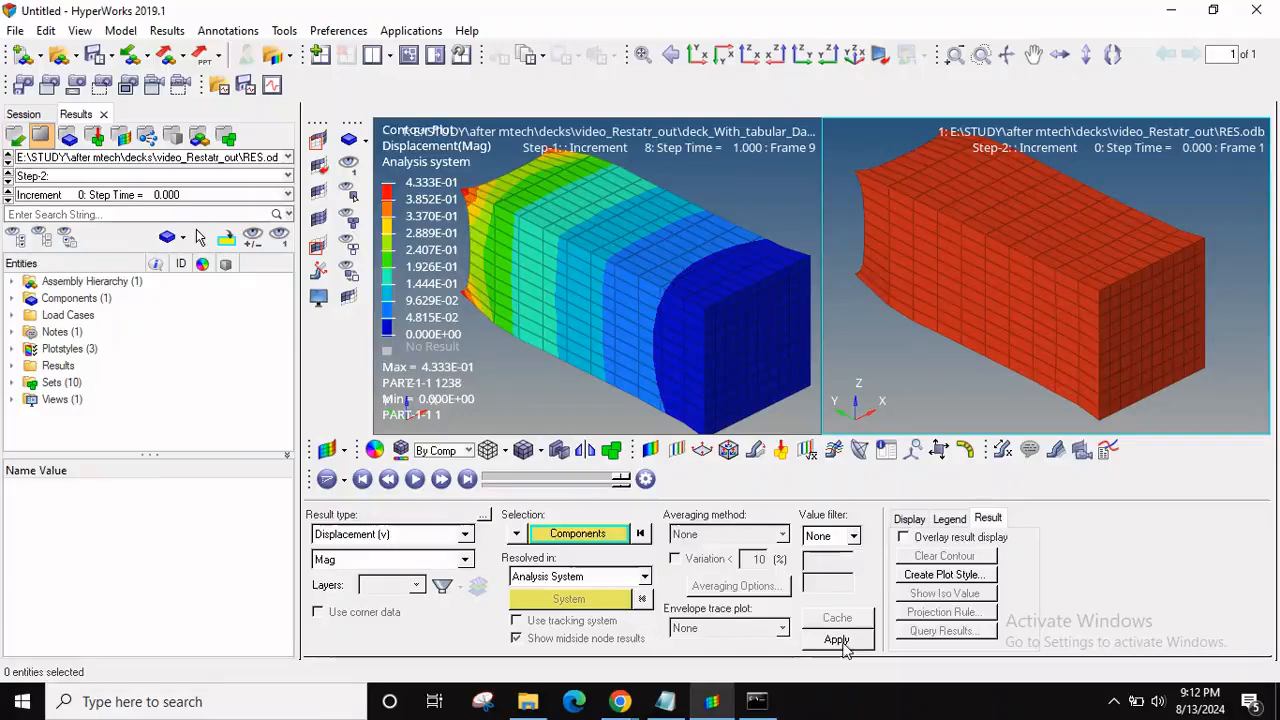
click(837, 639)
ctrl+right_drag(976, 248, 1033, 250)
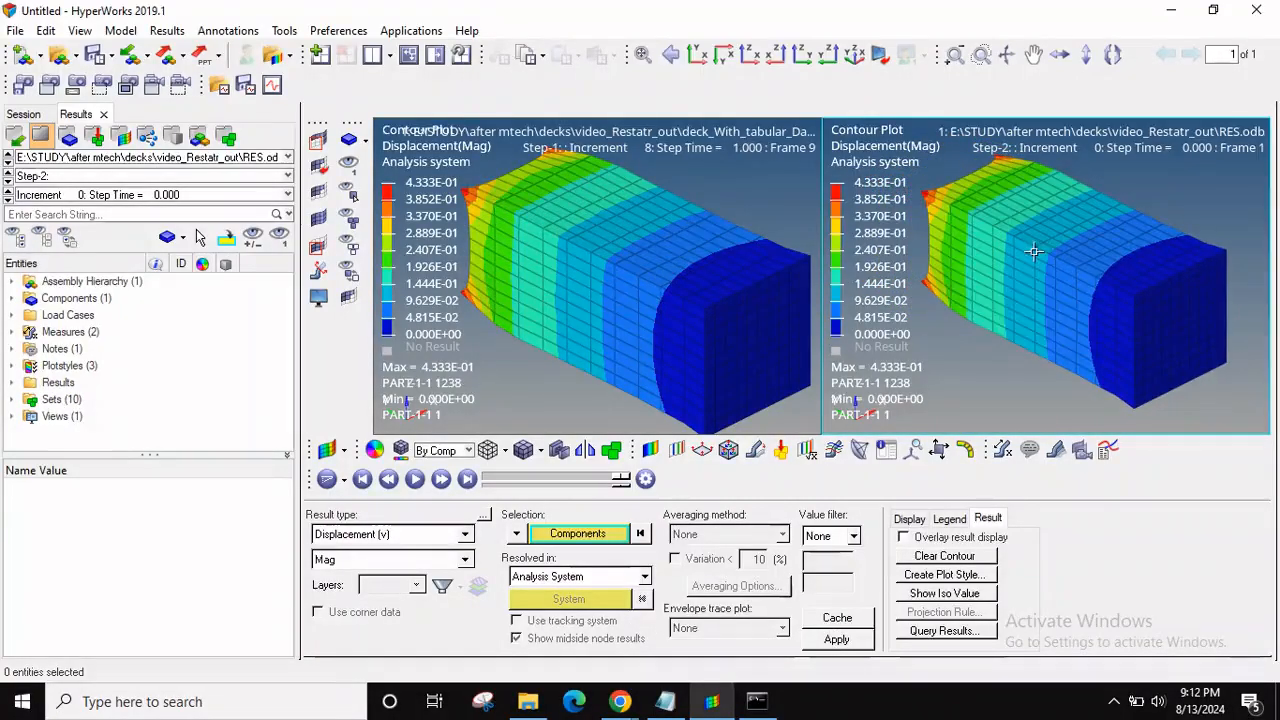
Check which contour result types are available for the original deck_With_tabular_Data results
click(514, 407)
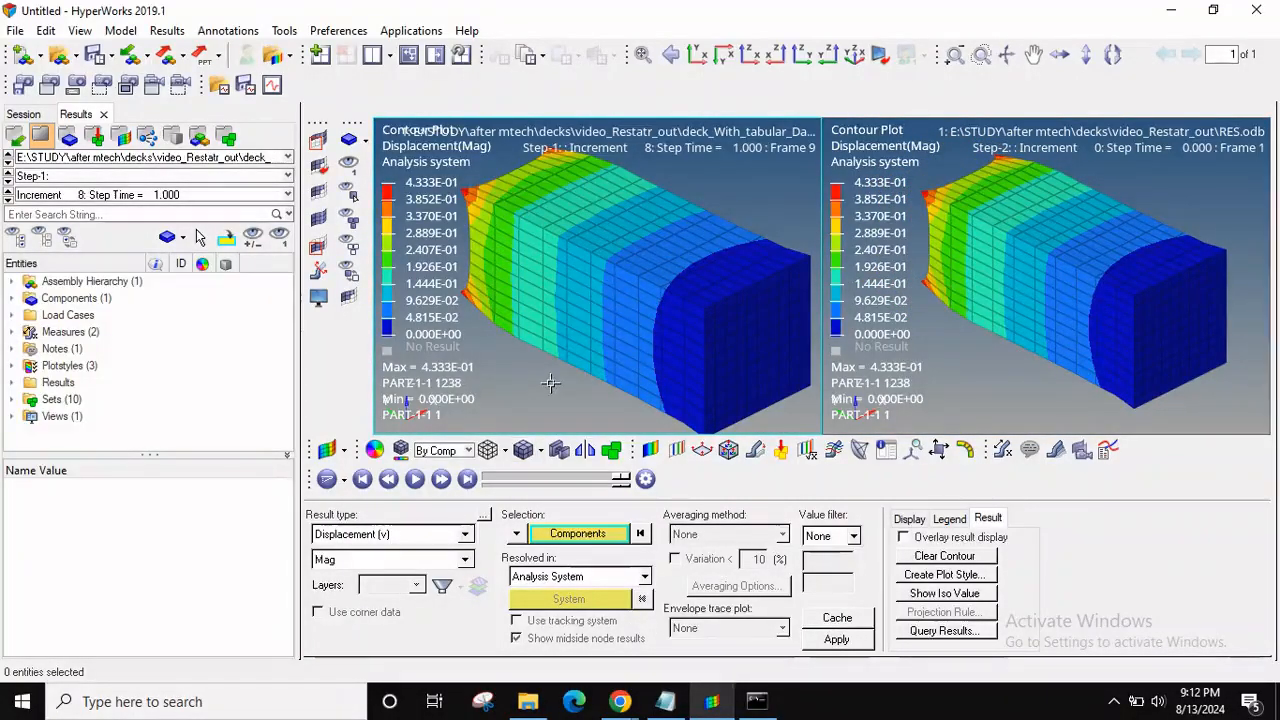
click(420, 534)
click(415, 538)
Plot the S-Stress components (s) contour with the Mises component on the RES.odb model
click(987, 379)
click(405, 537)
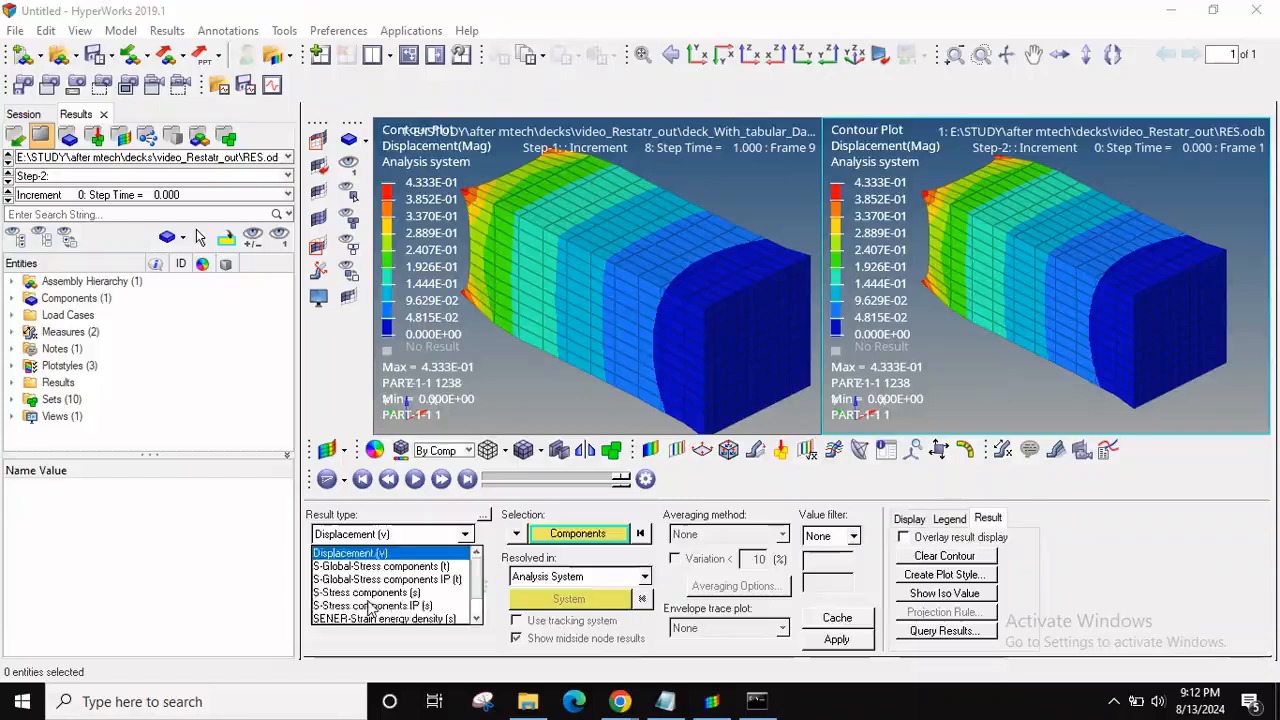
click(373, 606)
click(375, 534)
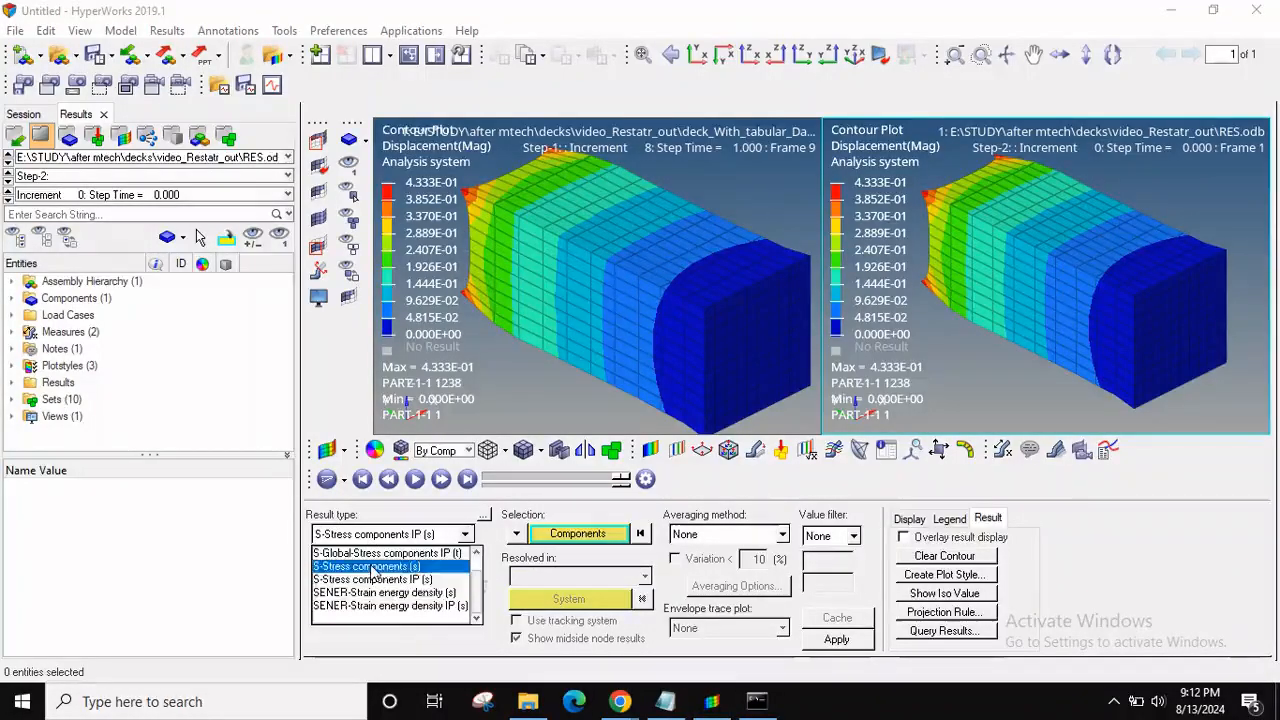
click(370, 566)
click(840, 640)
mouse_move(1089, 318)
ctrl+right_down()
mouse_move(1067, 305)
mouse_move(1093, 312)
ctrl+right_up()
ctrl+scroll(1105, 307, down, 2)
ctrl+drag(998, 221, 1118, 257)
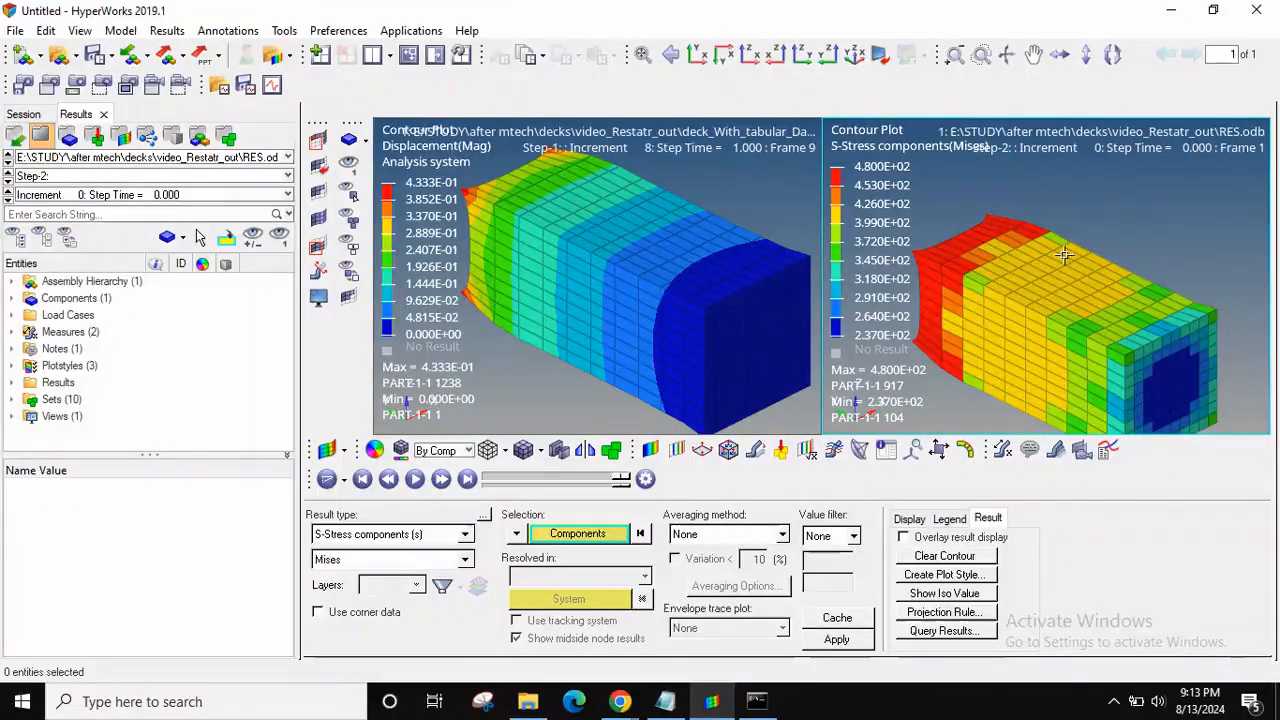
ctrl+drag(1064, 256, 1060, 228)
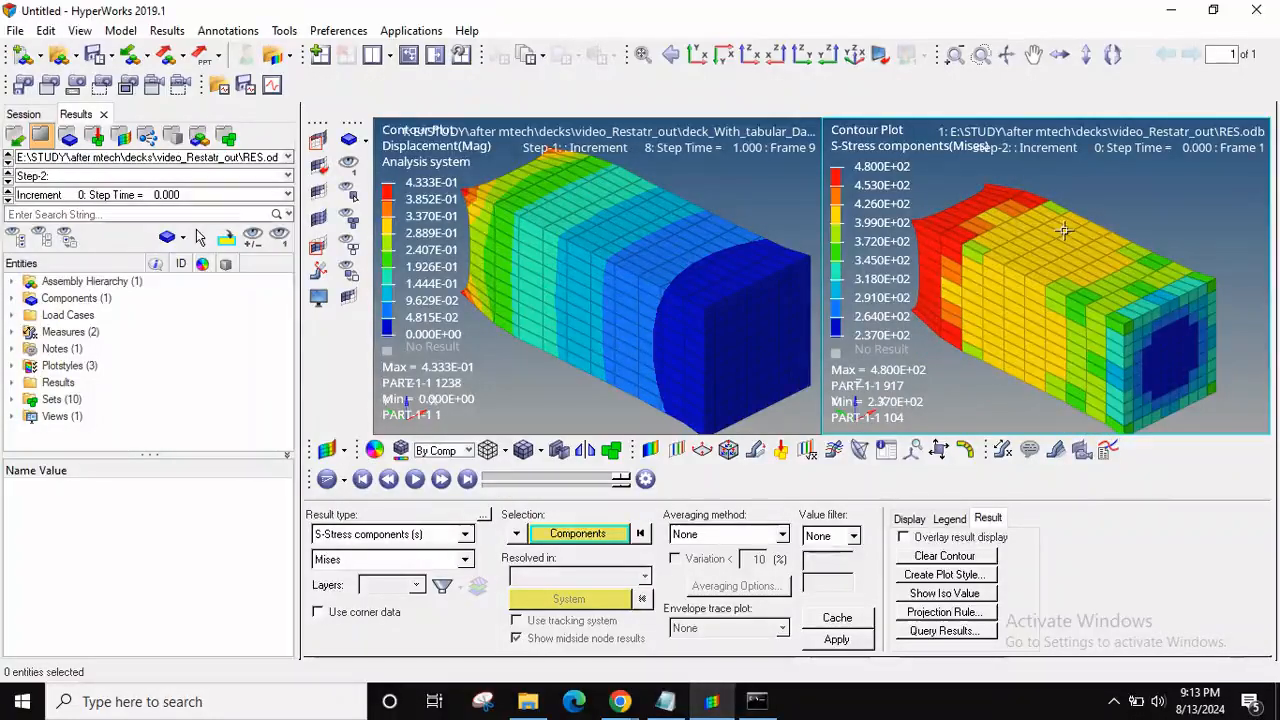